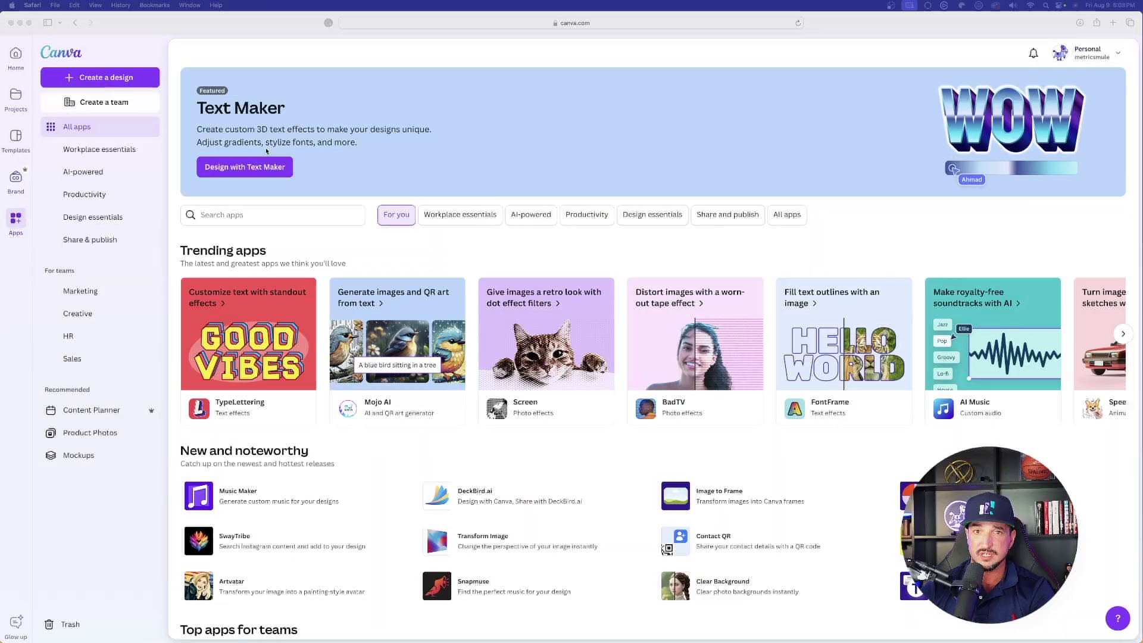
Open the Text Maker app details and browse its preview samples.
left_click(113, 198)
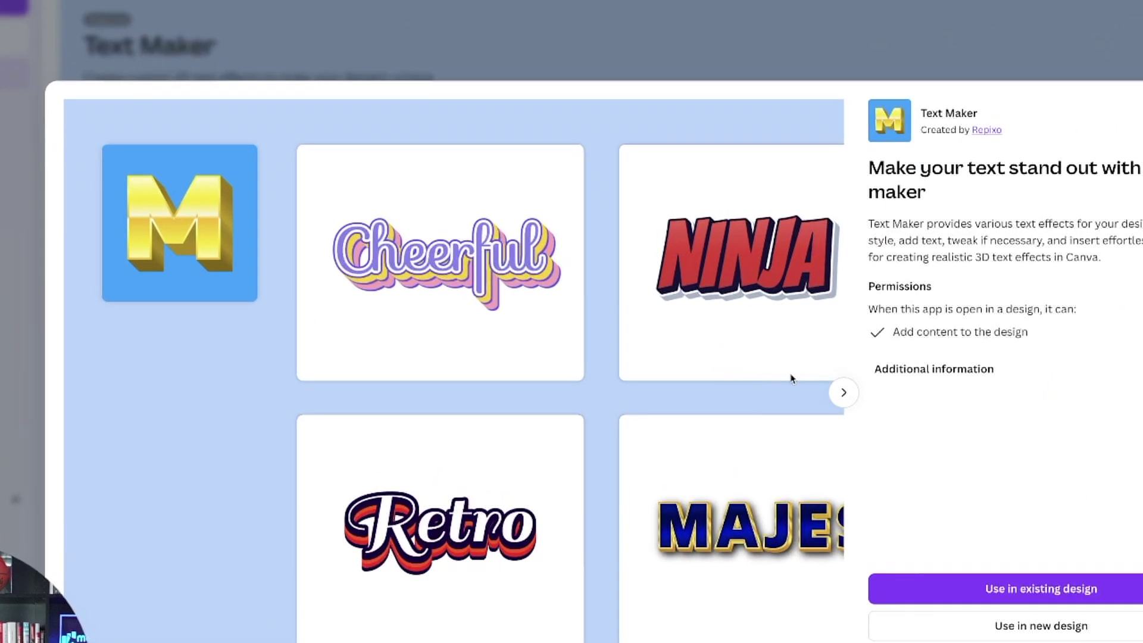
left_click(844, 394)
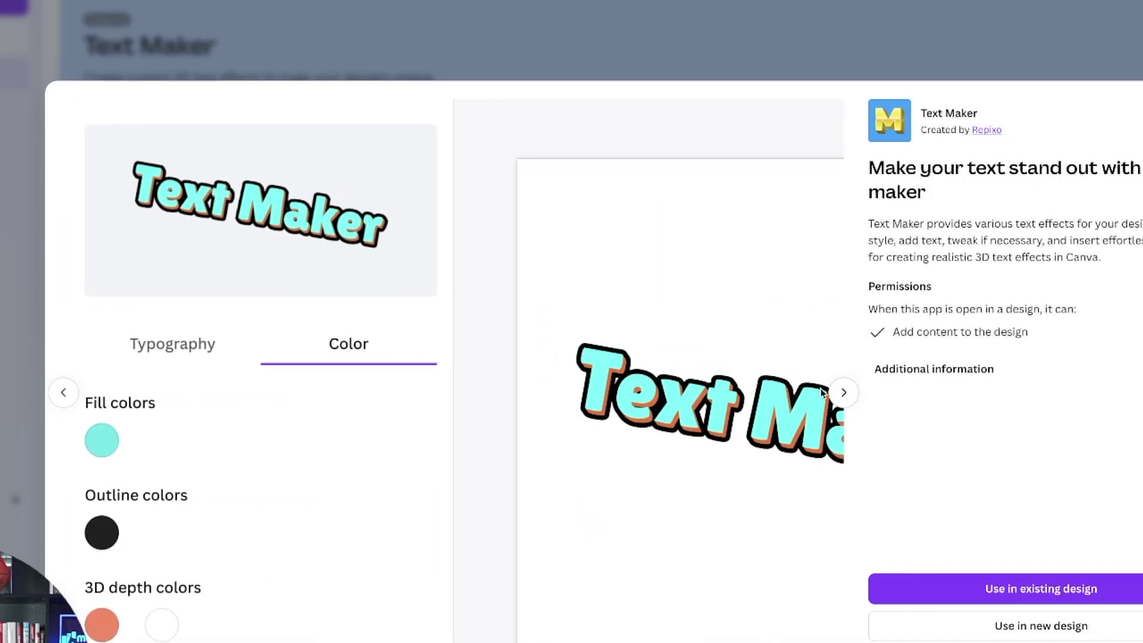
left_click(844, 394)
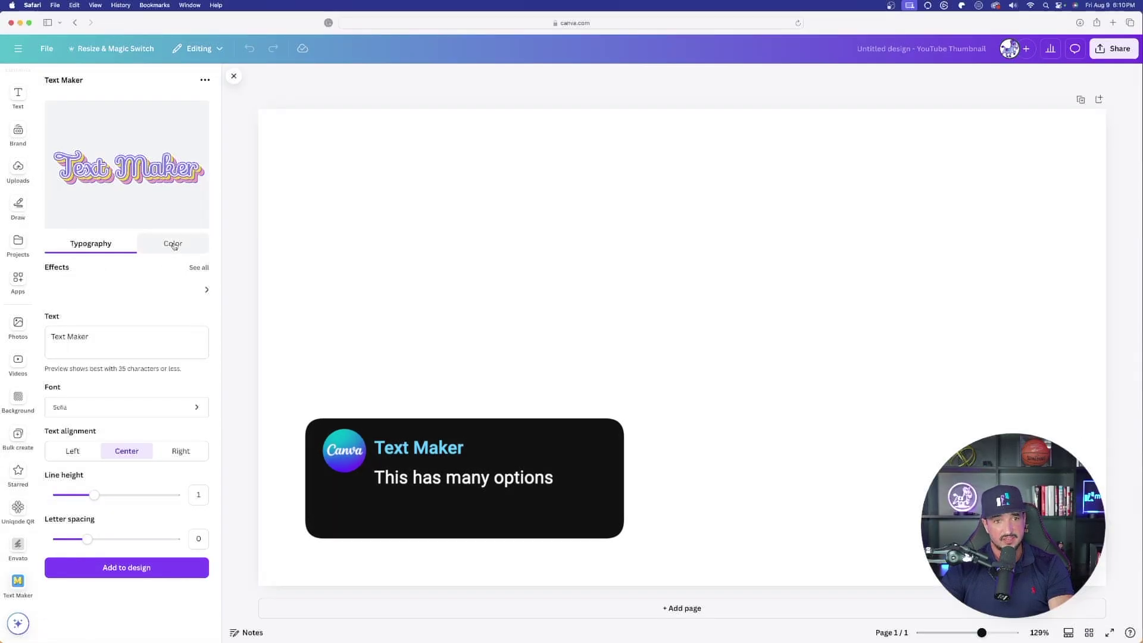
In Text Maker's Color settings, move a purple stop left in the first 3D depth gradient.
left_click(173, 245)
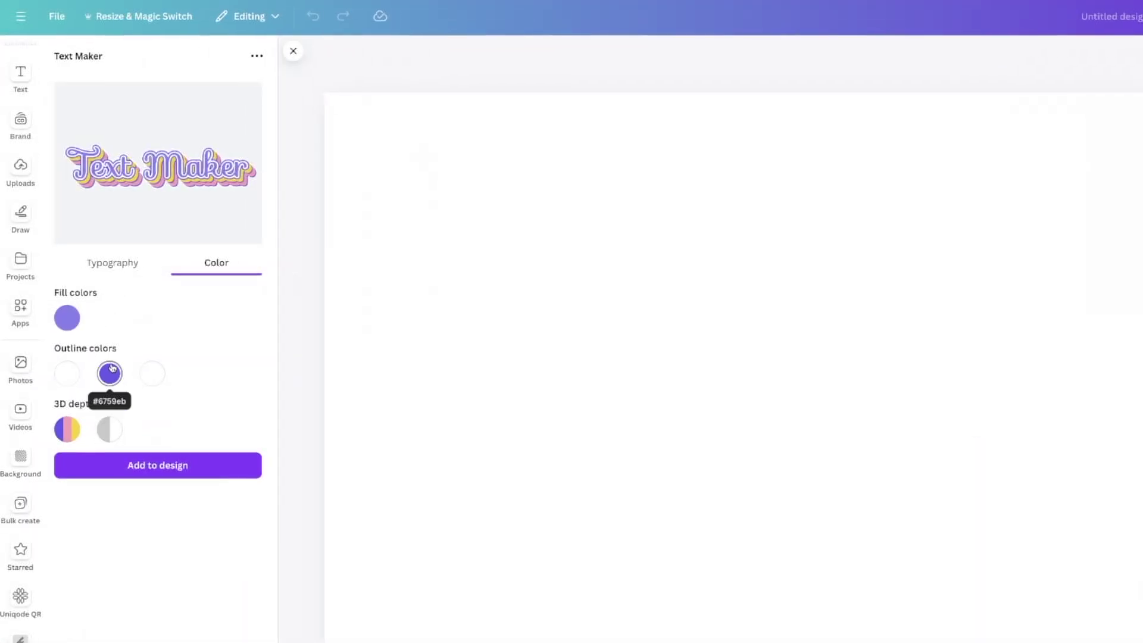
left_click(78, 429)
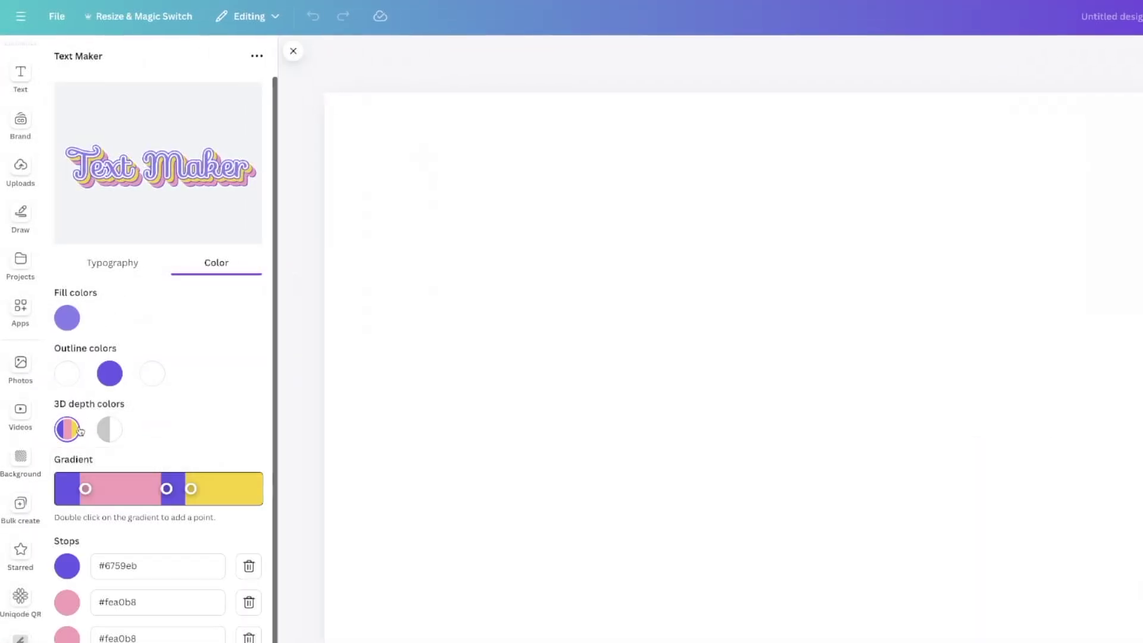
scroll(199, 415, "down", 2)
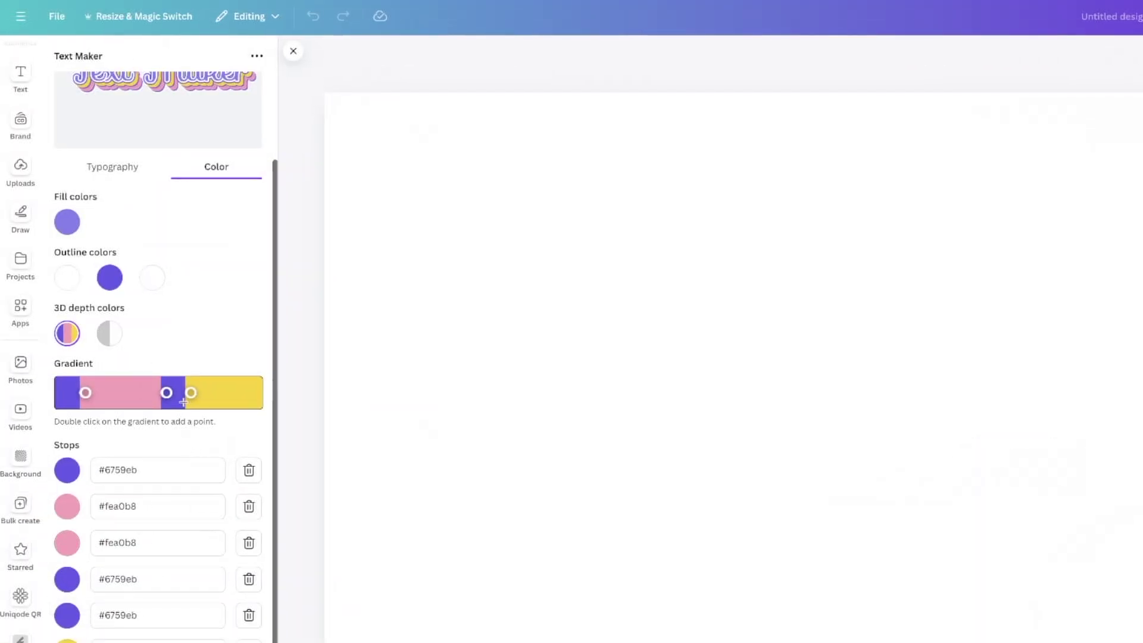
mouse_move(171, 398)
left_mouse_down()
mouse_move(132, 393)
mouse_move(170, 393)
left_mouse_up()
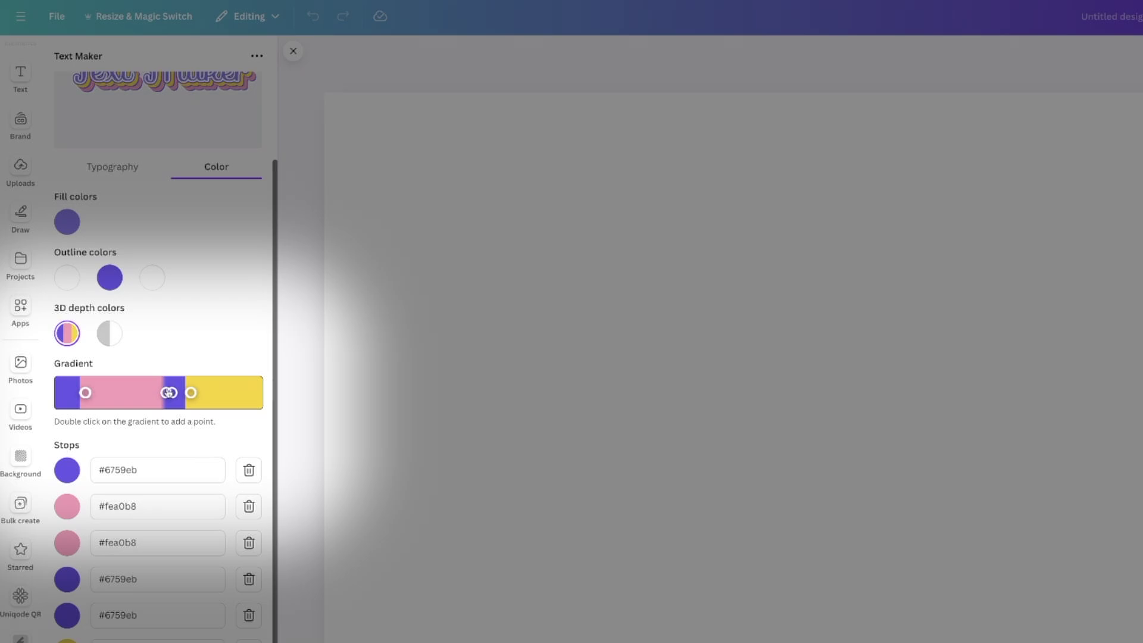
Recolour the first gradient stop from #6759eb to #5544f5.
left_click(67, 470)
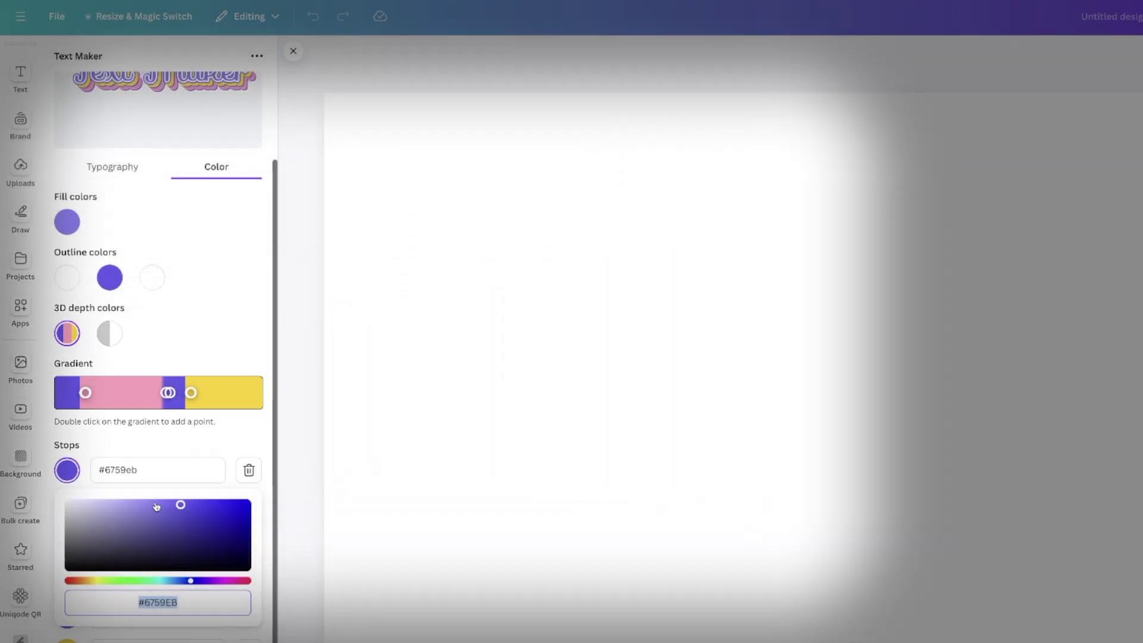
left_click(149, 504)
left_click_drag(149, 503, 199, 502)
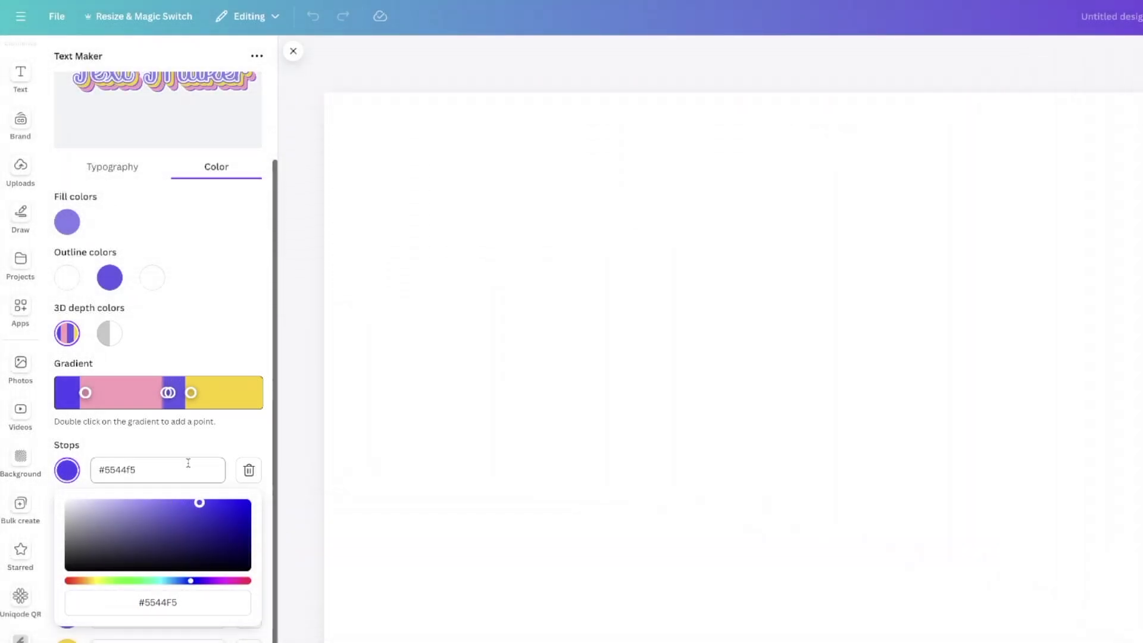
left_click(149, 452)
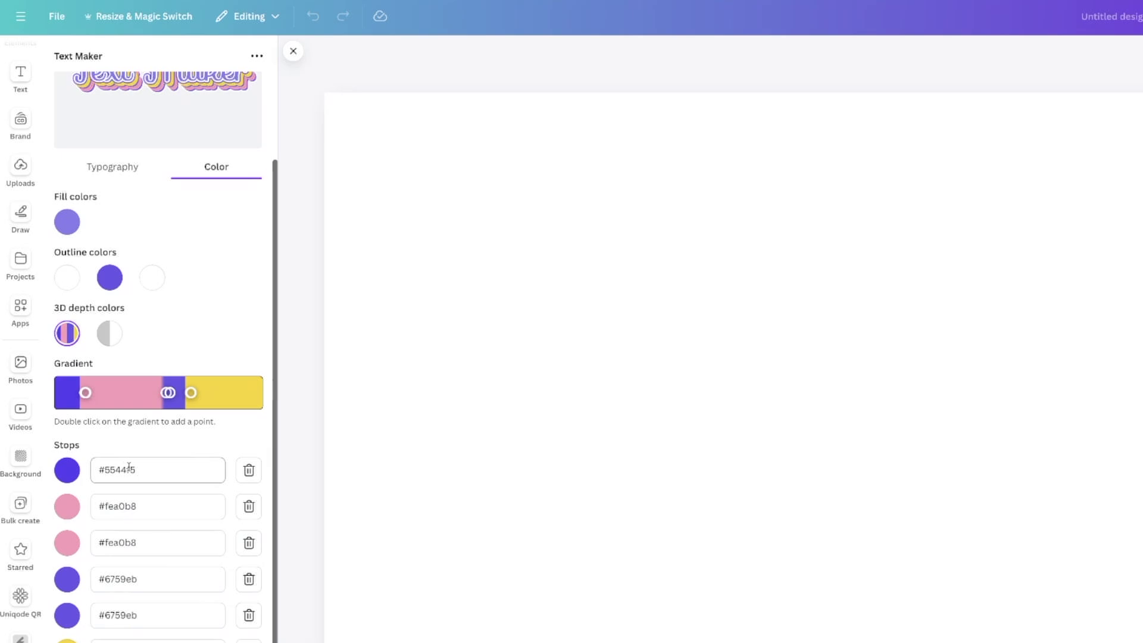
scroll(61, 189, "up", 2)
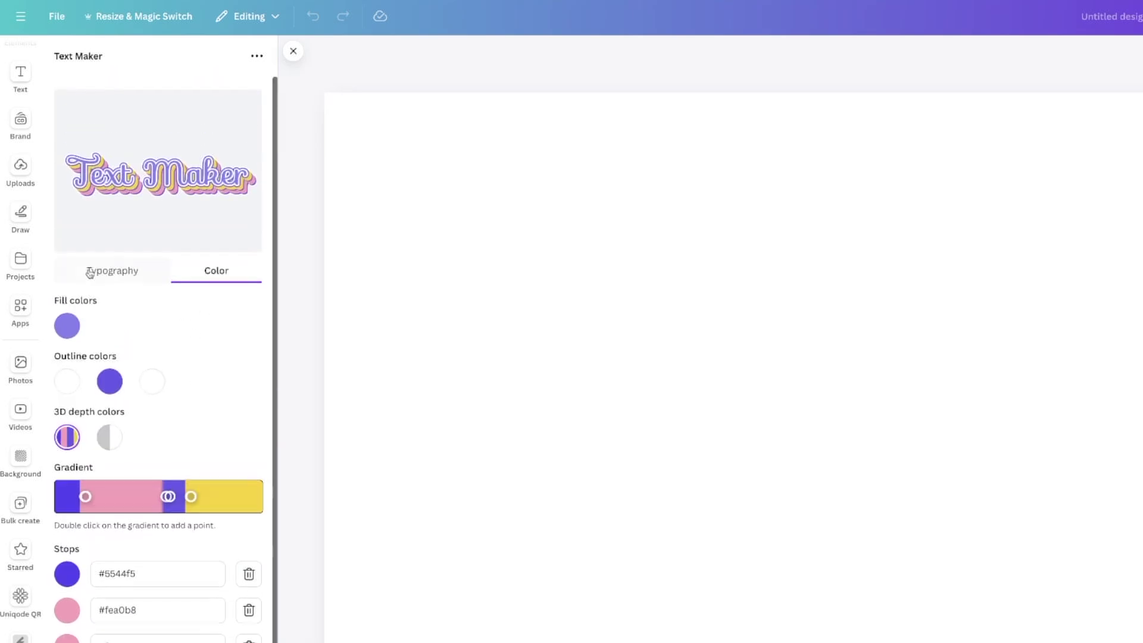
left_click(96, 263)
Change the Text Maker wording to SUBSCRIBE and set its font to Knewave.
left_click(117, 379)
left_click_drag(110, 379, 53, 379)
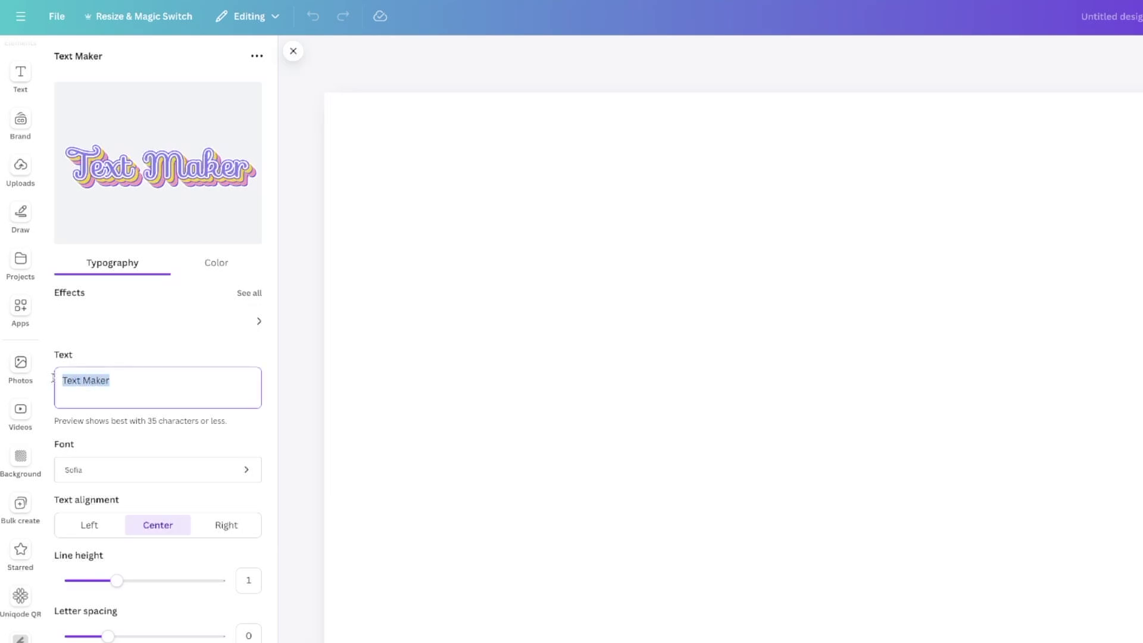
type("SUBSCRIBE")
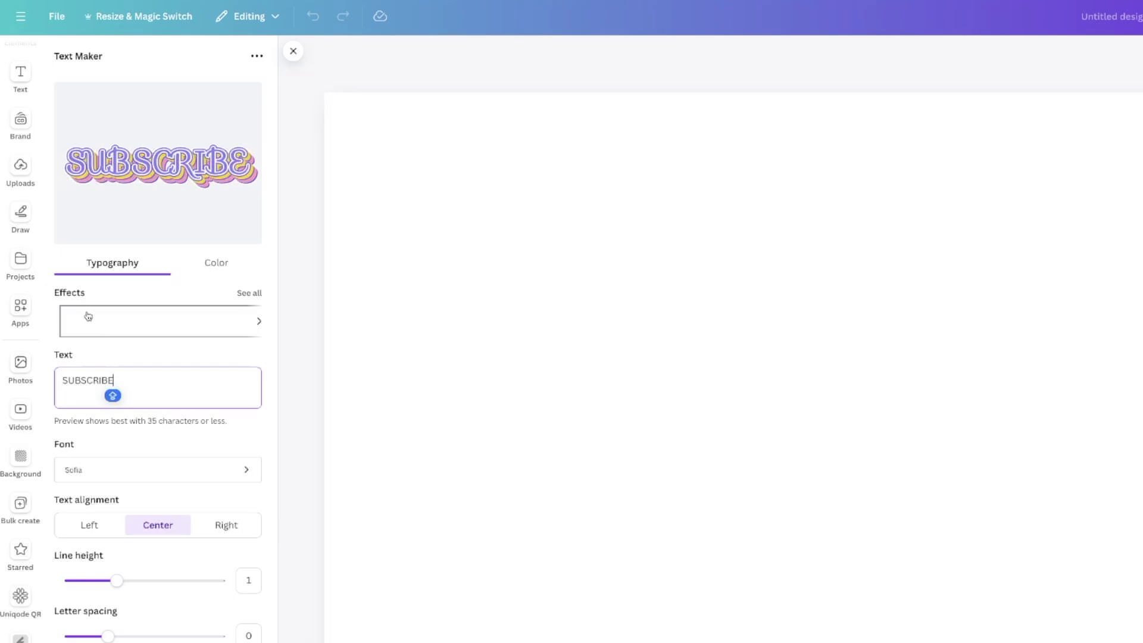
left_click(124, 470)
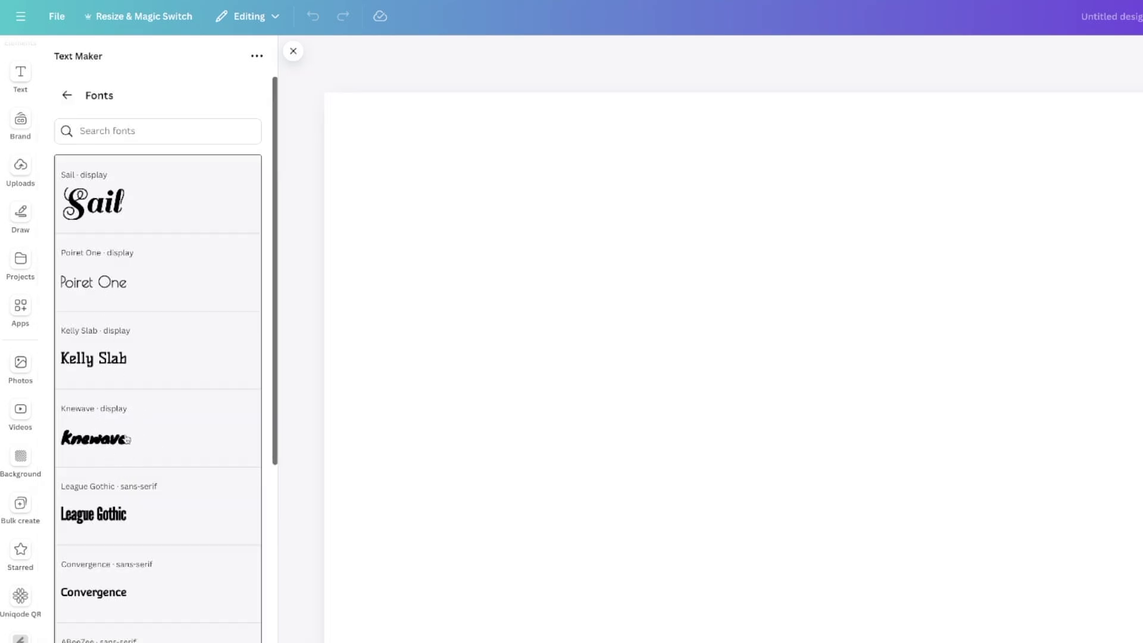
scroll(127, 439, "down", 15)
scroll(151, 347, "down", 8)
scroll(148, 322, "up", 20)
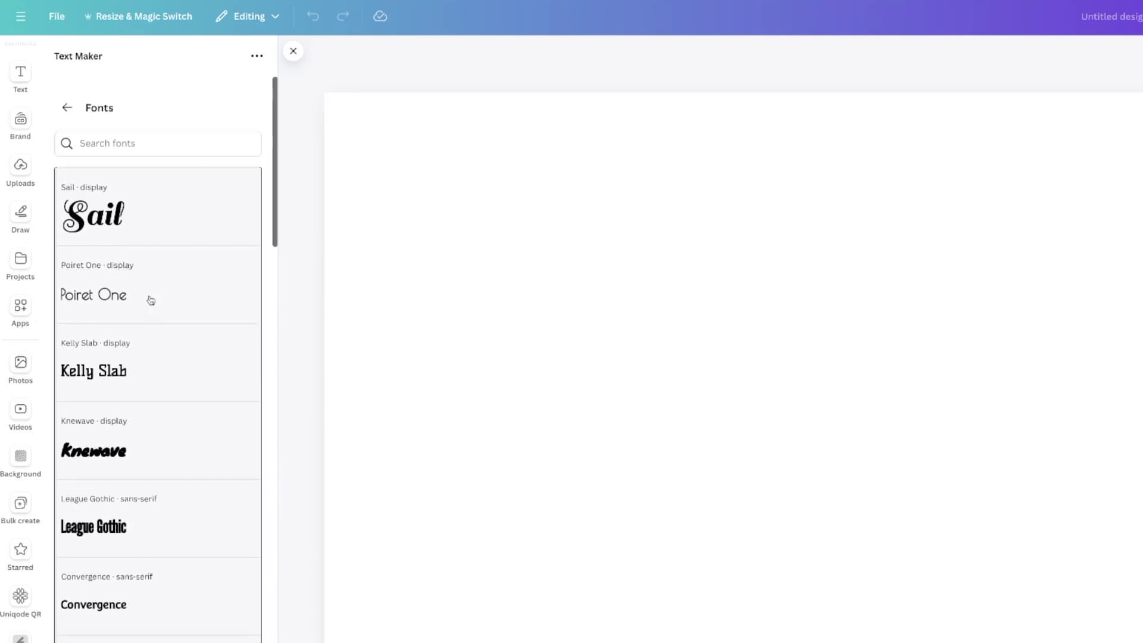
left_click(130, 446)
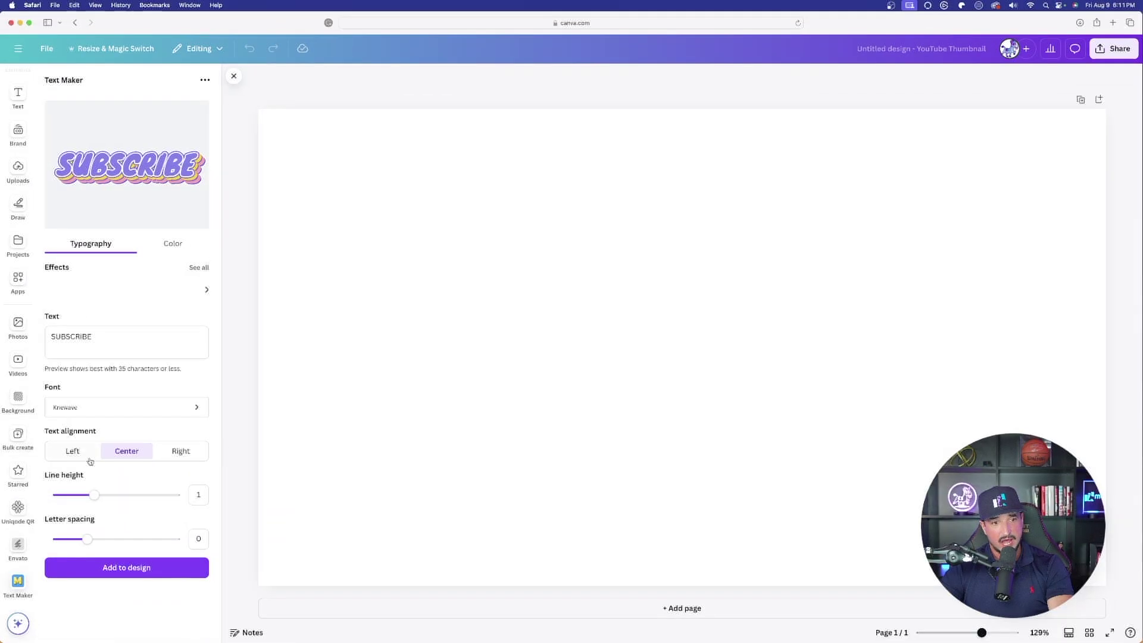
Set line height to 0.89 and letter spacing to 0.05.
left_click_drag(95, 495, 90, 495)
left_click_drag(87, 539, 92, 539)
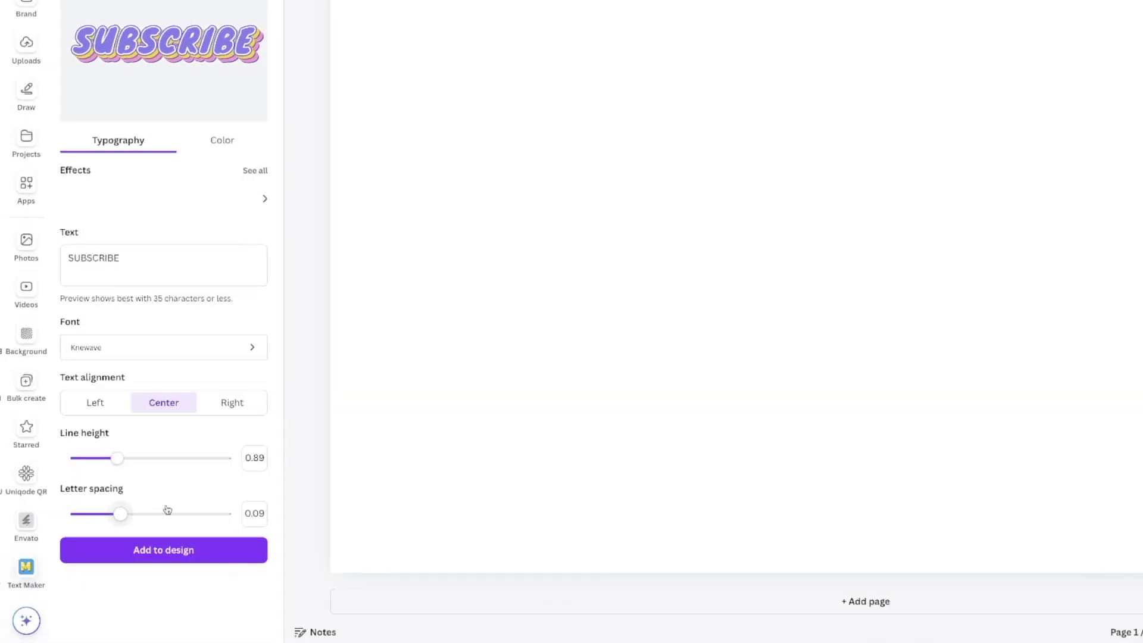
left_click_drag(168, 509, 215, 513)
left_click_drag(98, 513, 118, 515)
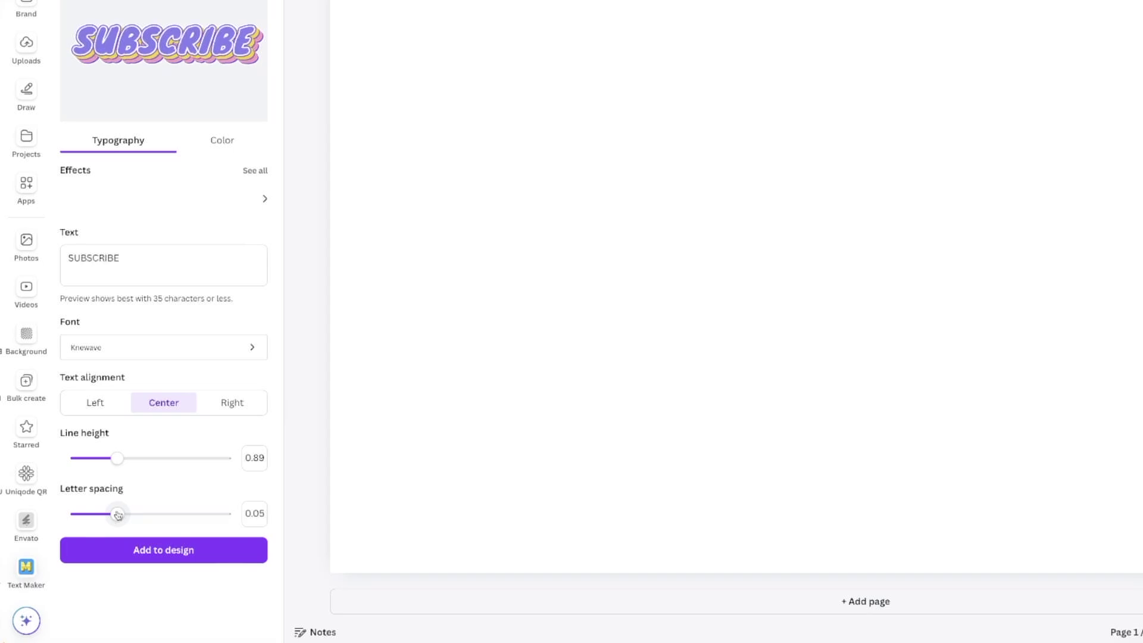
left_click(217, 207)
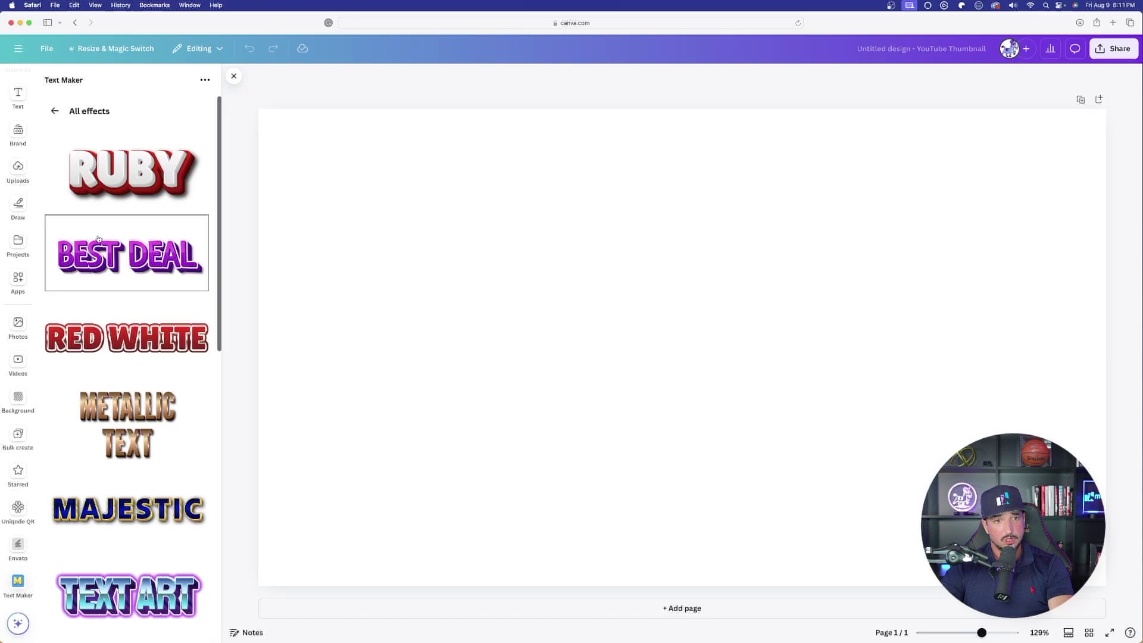
Add a glowing black-and-white SUBSCRIBE preset to the design, enlarged and centred.
scroll(106, 232, "down", 15)
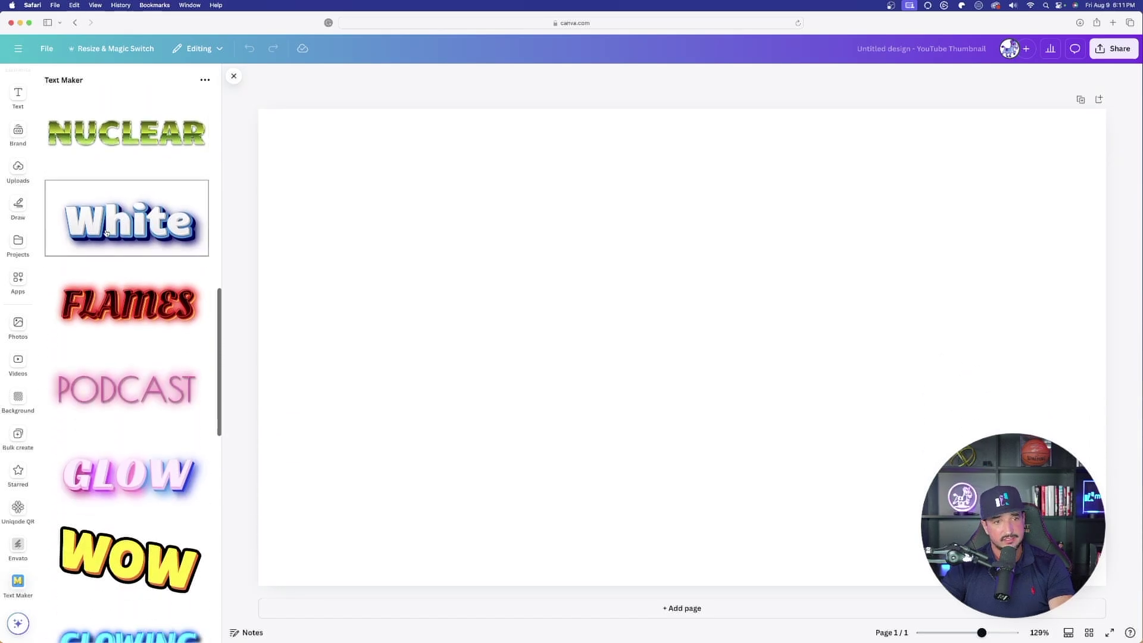
scroll(119, 256, "down", 2)
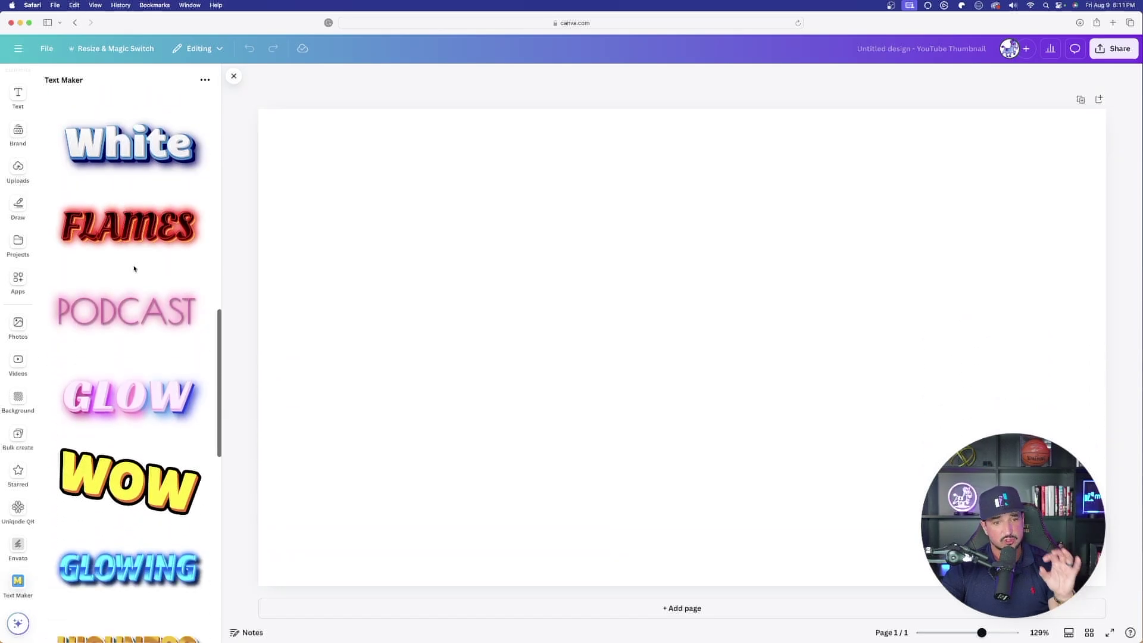
scroll(135, 265, "down", 6)
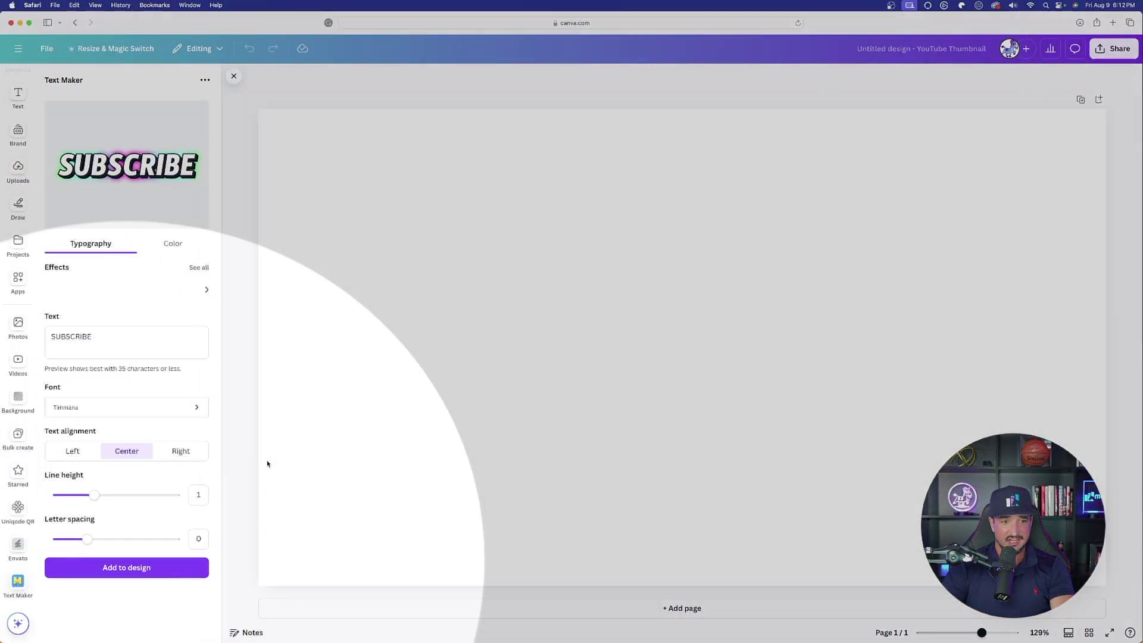
left_click(152, 567)
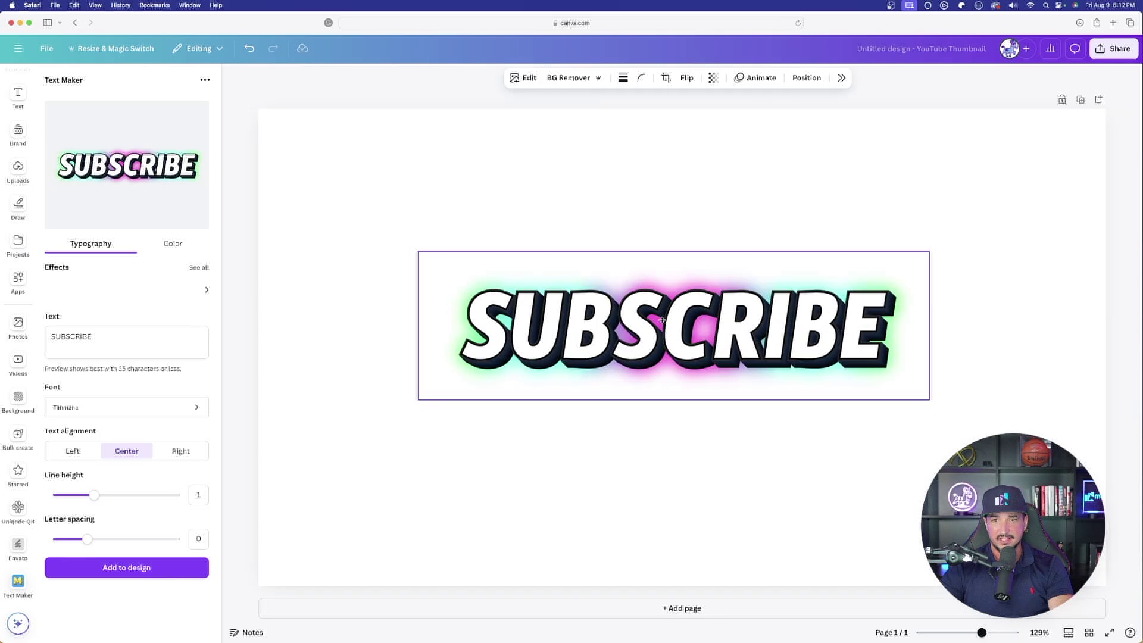
mouse_move(661, 320)
left_mouse_down()
mouse_move(678, 319)
mouse_move(668, 320)
left_mouse_up()
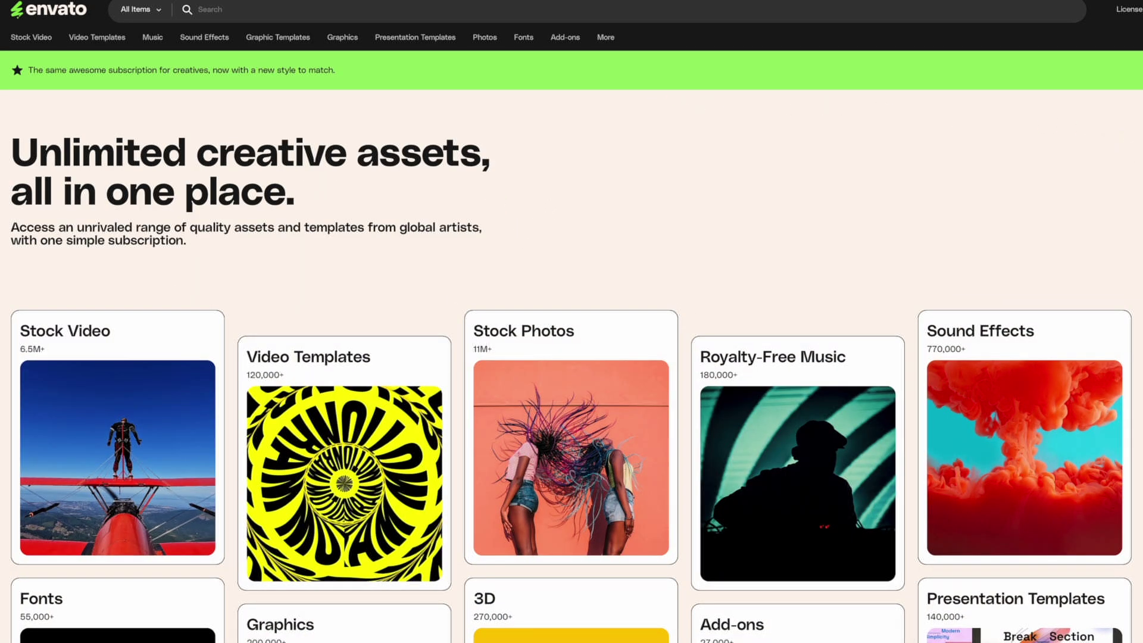
Search Canva's apps for 'ENV' and open the Envato app details.
scroll(1038, 61, "down", 6)
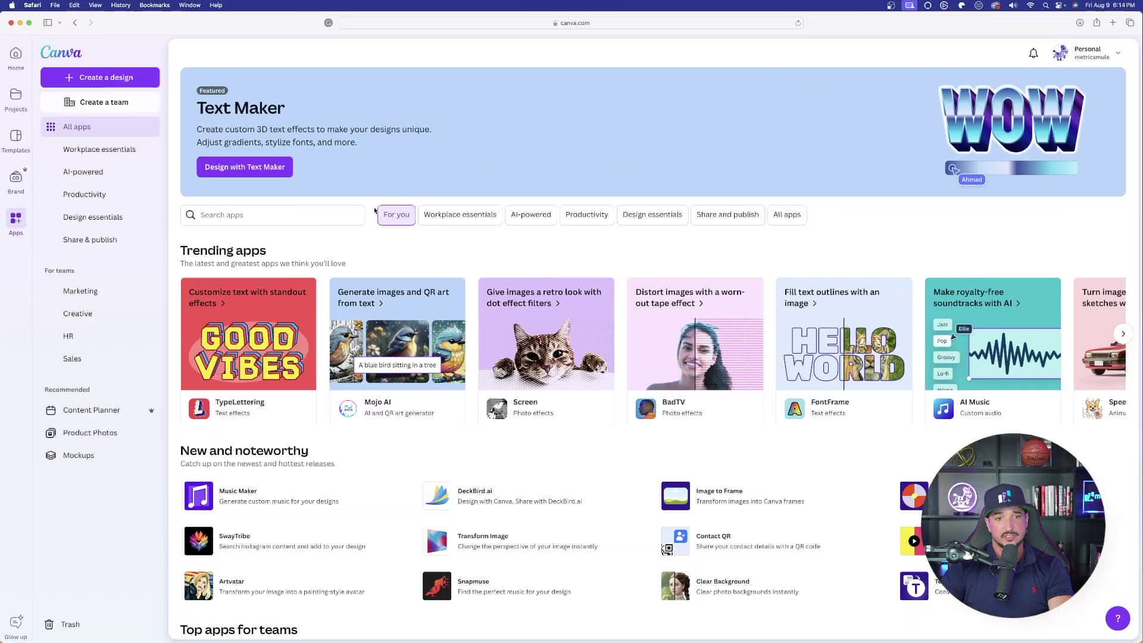
left_click(269, 222)
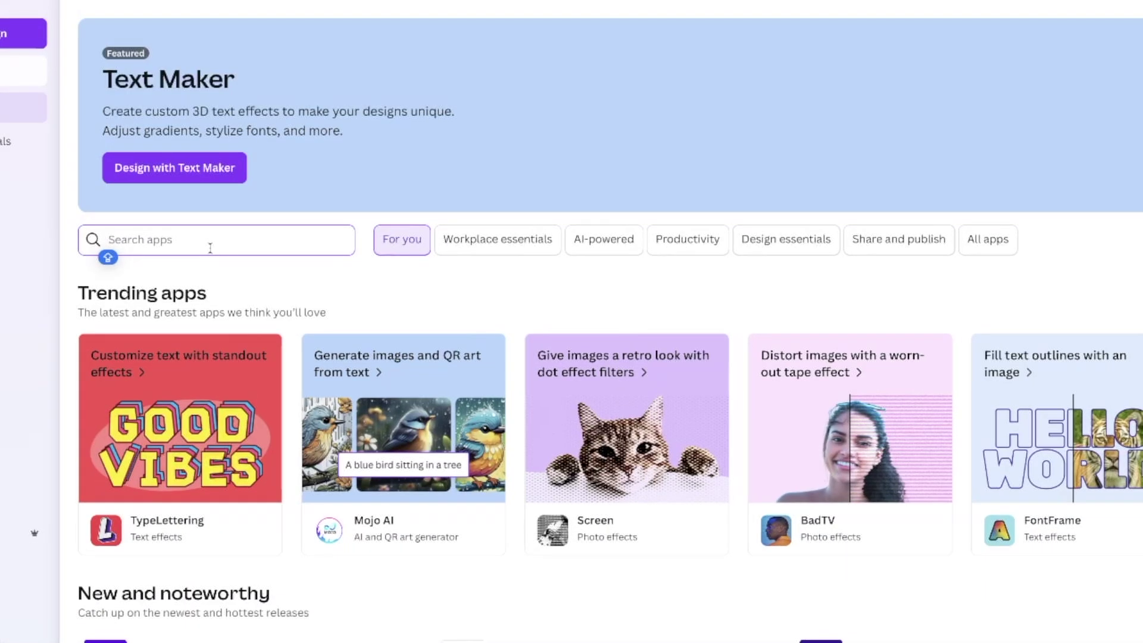
type("ENVATO")
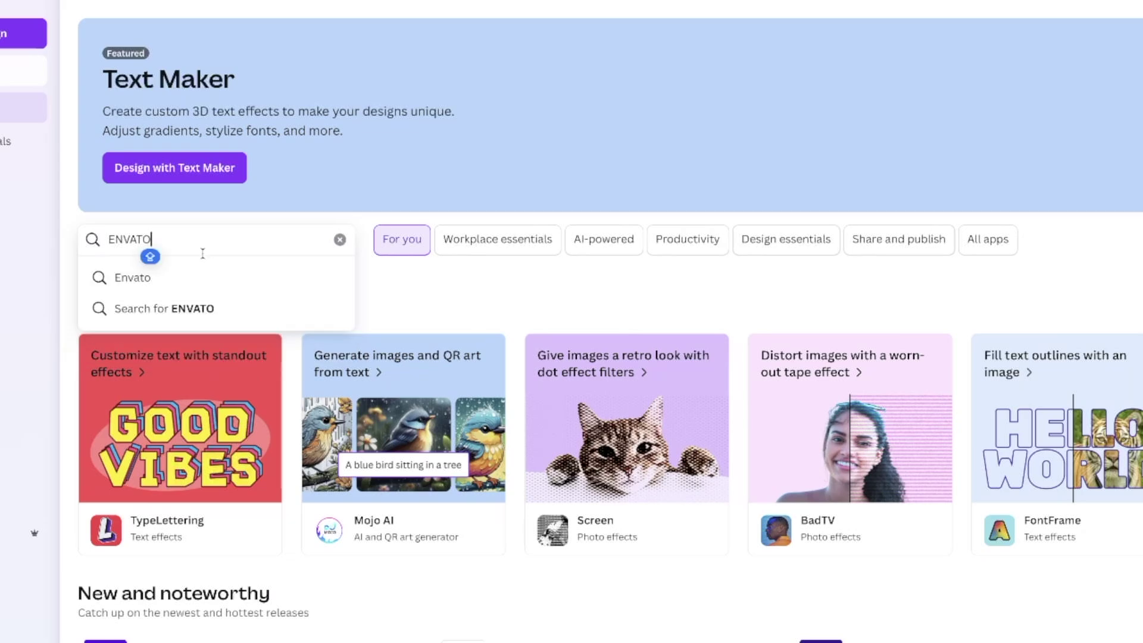
left_click(131, 279)
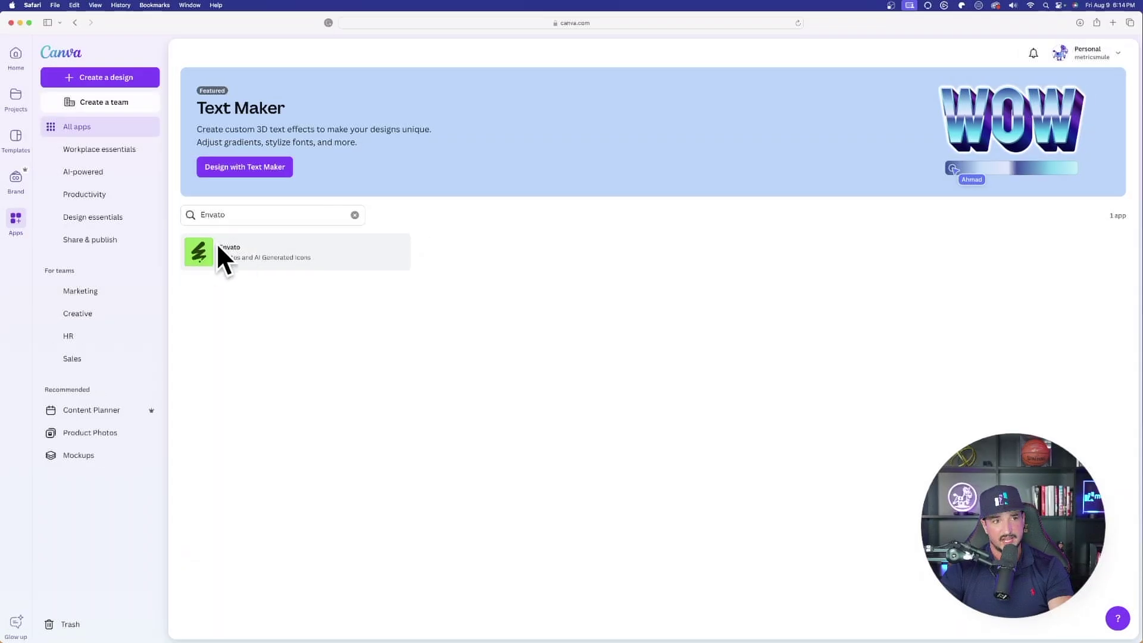
left_click(304, 253)
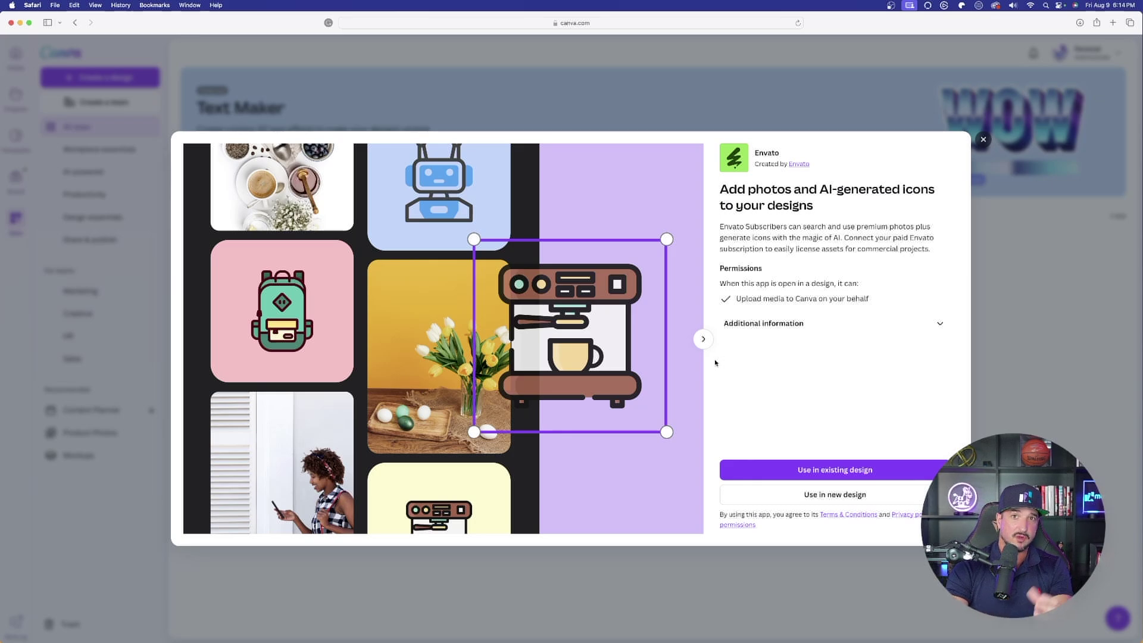
Browse Envato's previews and icons, then start the AI 'Generate your own icon' tool.
left_click(703, 339)
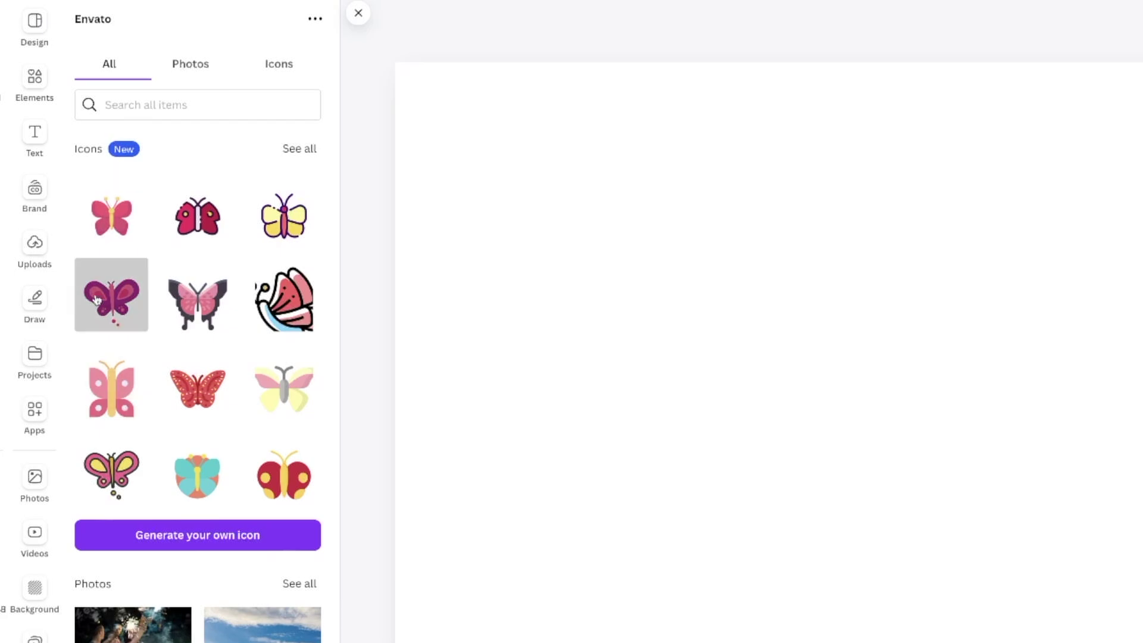
left_click(299, 149)
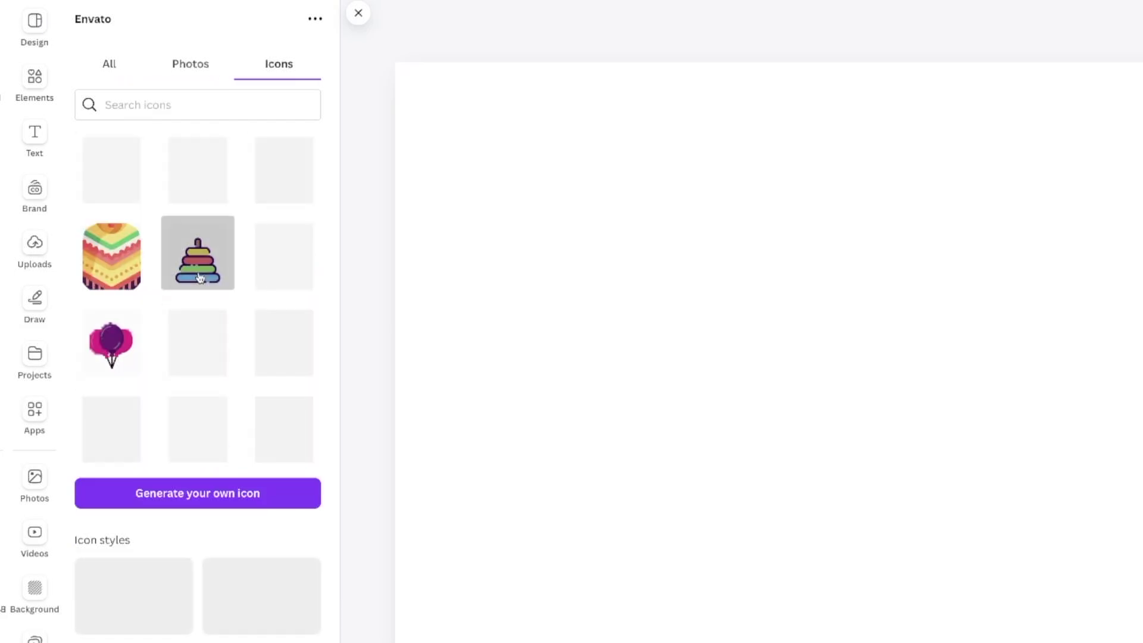
scroll(188, 346, "down", 1)
scroll(196, 382, "down", 10)
scroll(212, 378, "up", 10)
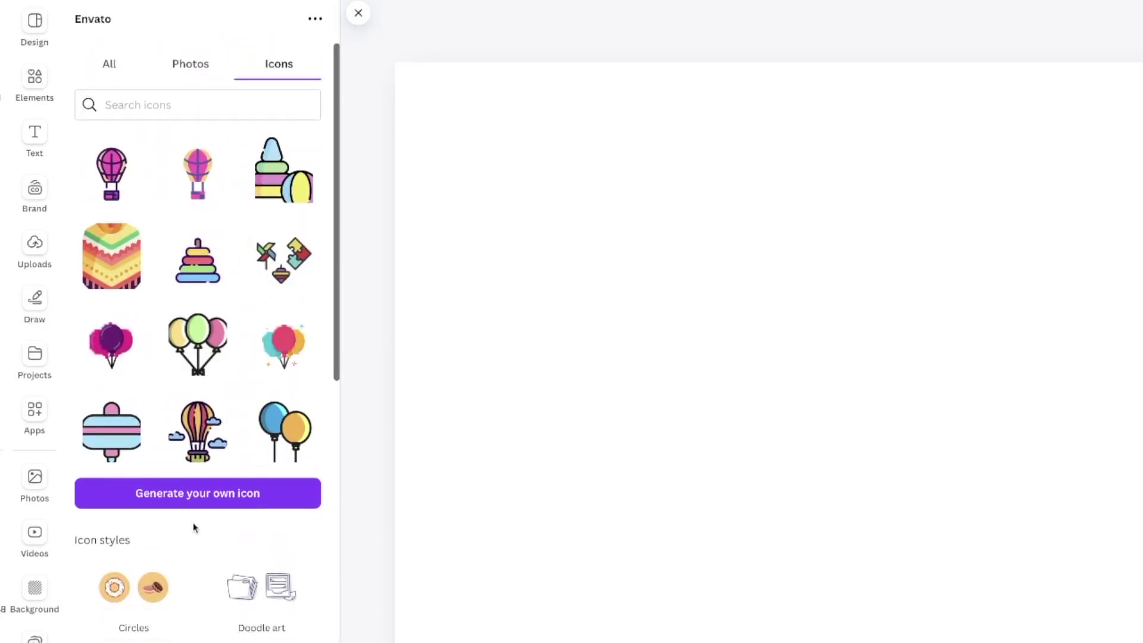
left_click(211, 497)
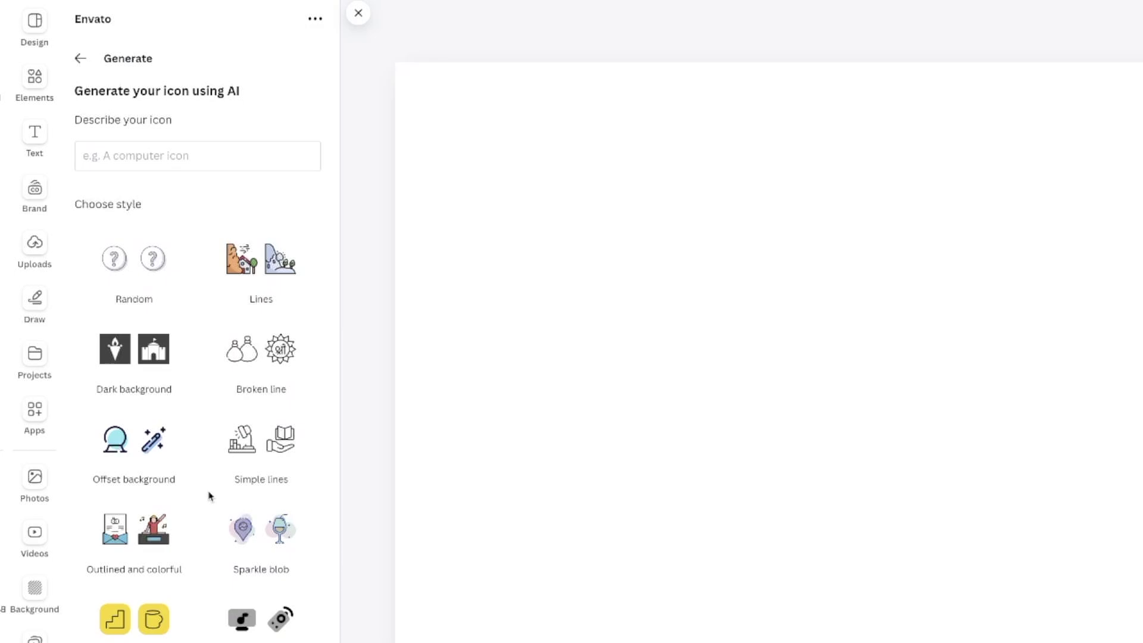
Generate Neon-style icons from the description 'a phone icon'.
left_click(142, 156)
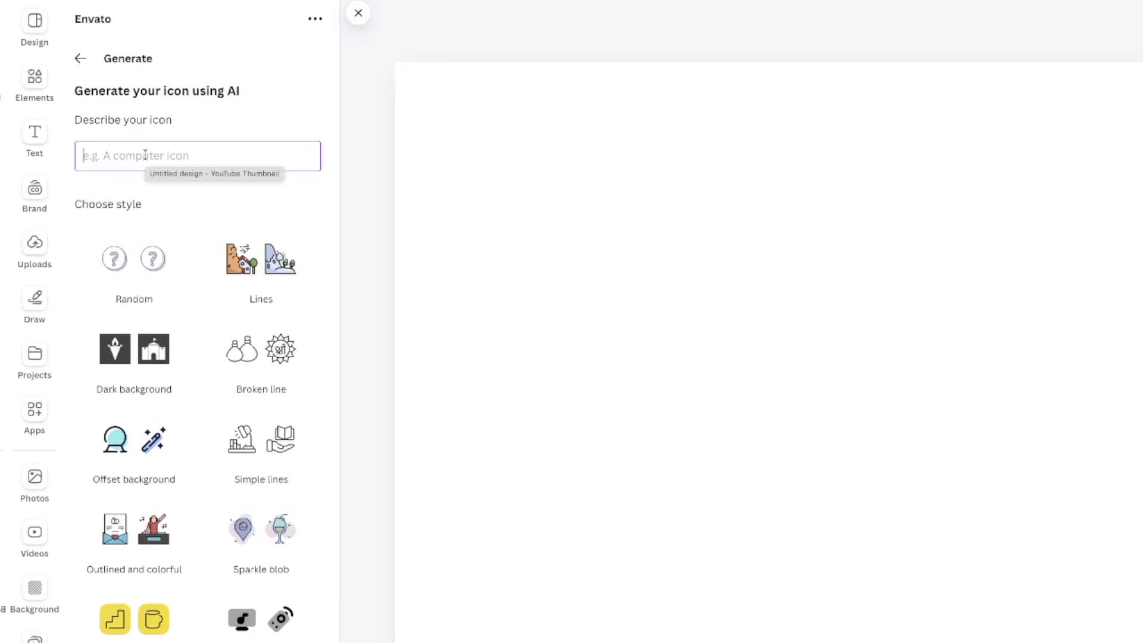
type("a phone icon")
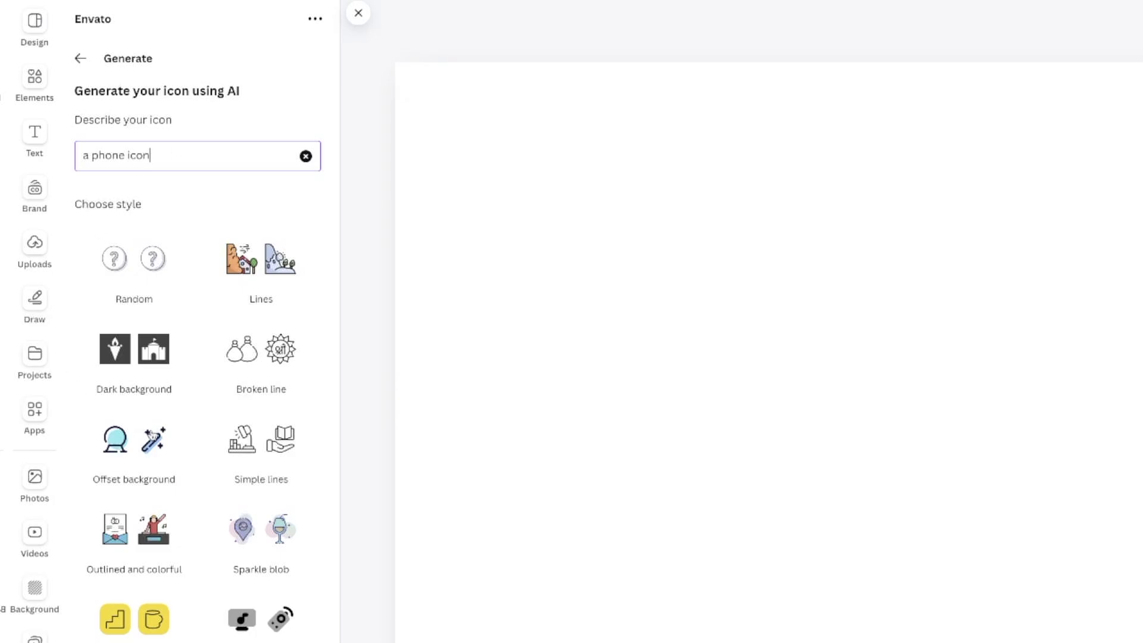
scroll(167, 436, "down", 3)
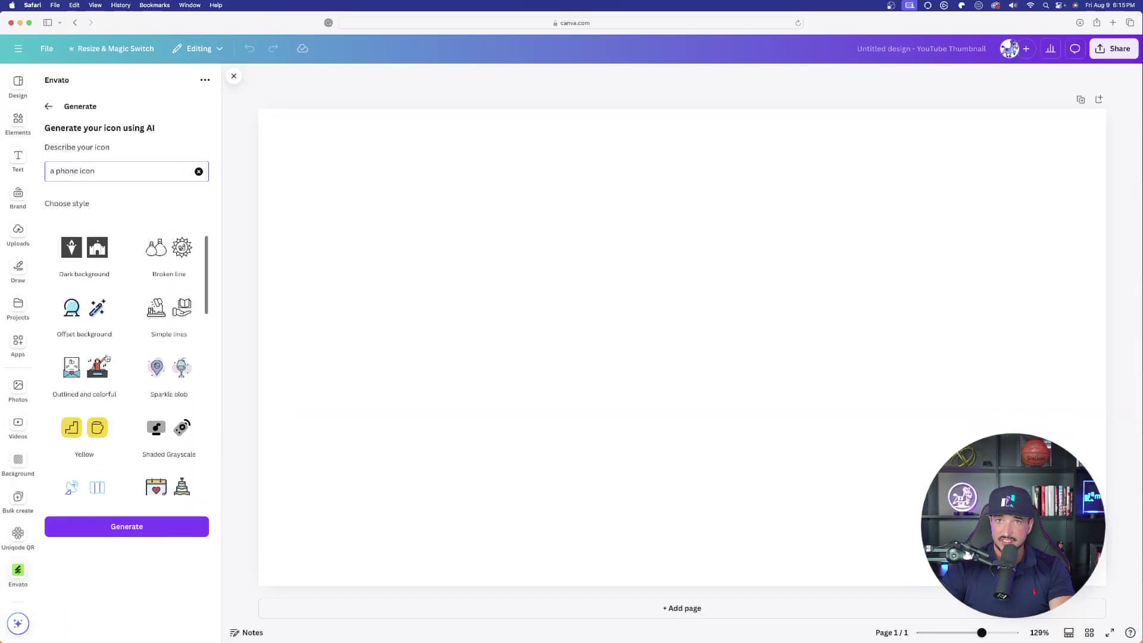
scroll(106, 358, "down", 10)
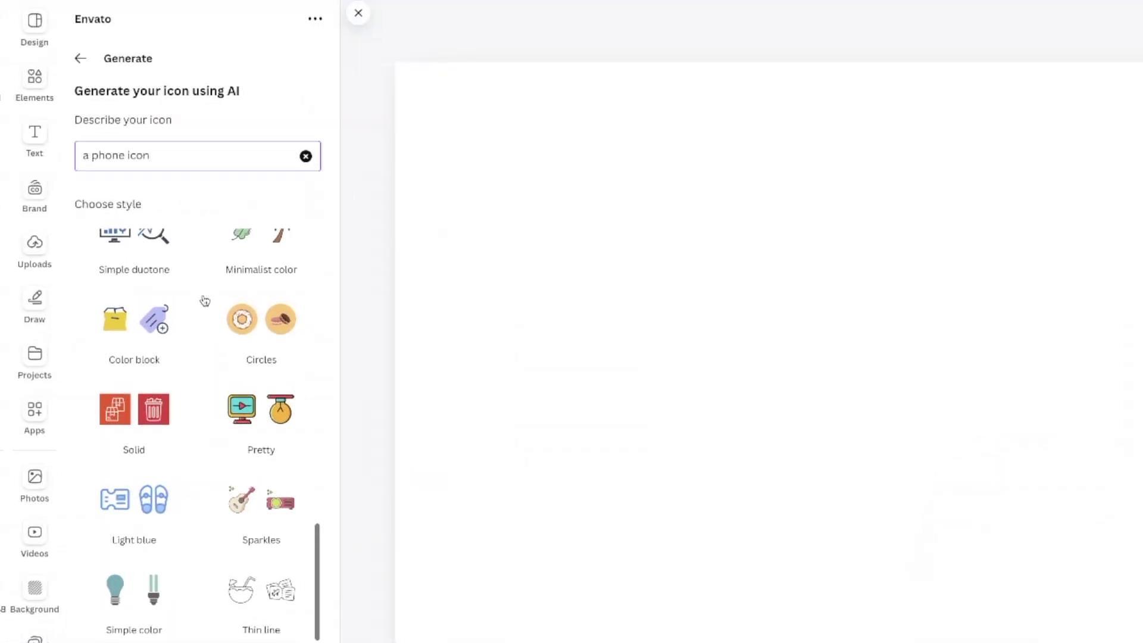
scroll(205, 301, "up", 10)
scroll(200, 319, "down", 1)
scroll(188, 366, "down", 5)
scroll(190, 408, "down", 2)
scroll(185, 372, "down", 3)
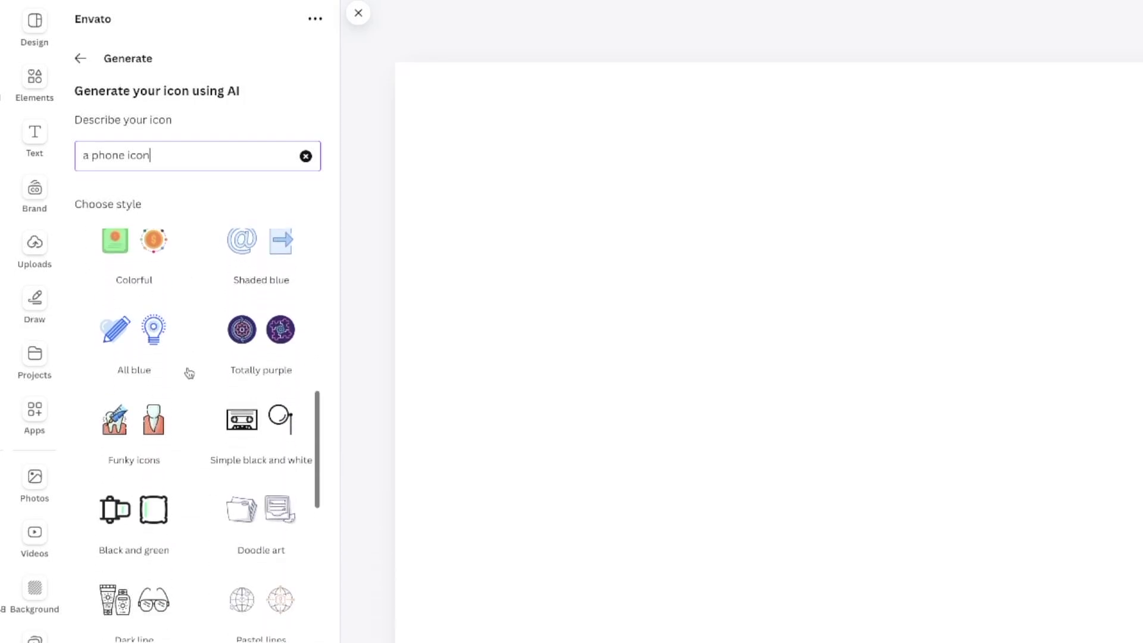
scroll(181, 361, "up", 2)
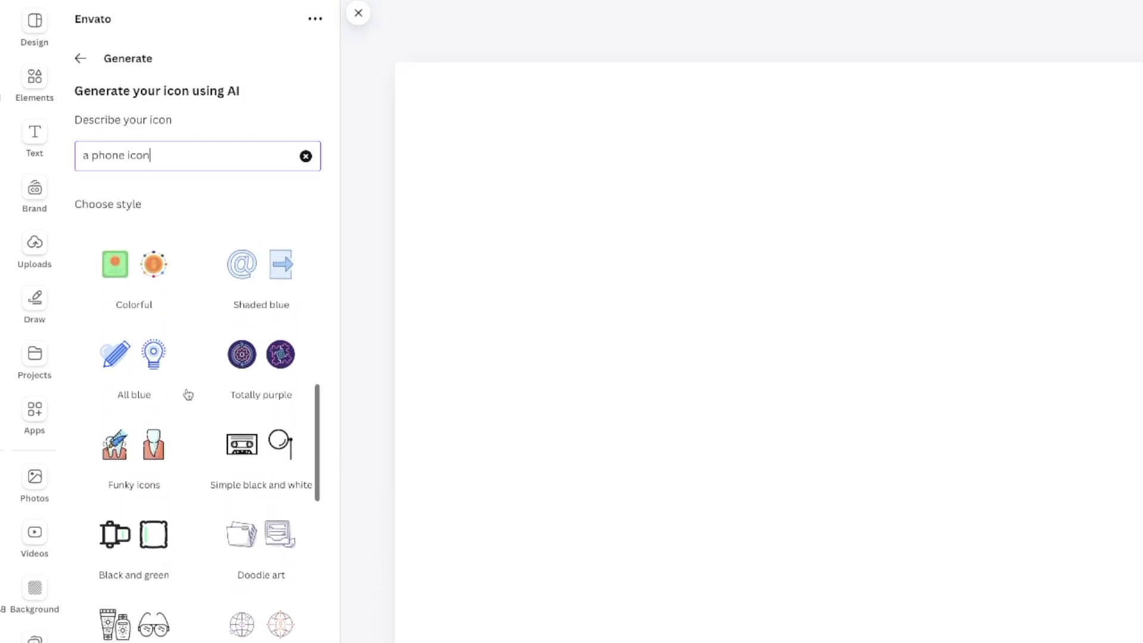
scroll(186, 386, "up", 1)
left_click(139, 268)
left_click(198, 638)
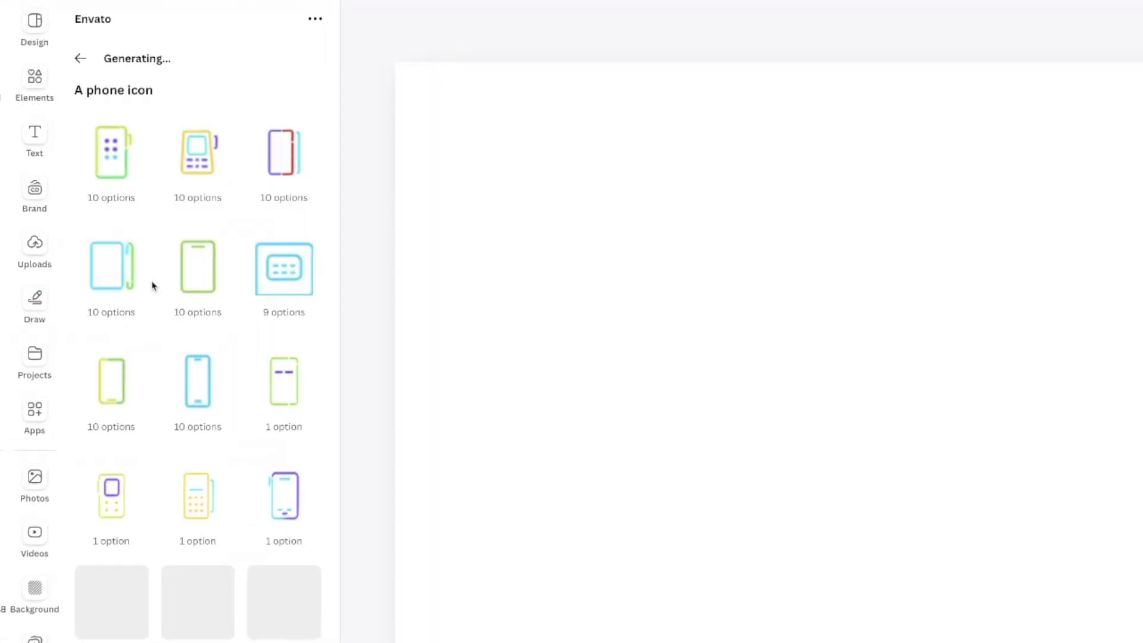
Add the blue neon phone icon to the centre of the design.
left_click(200, 387)
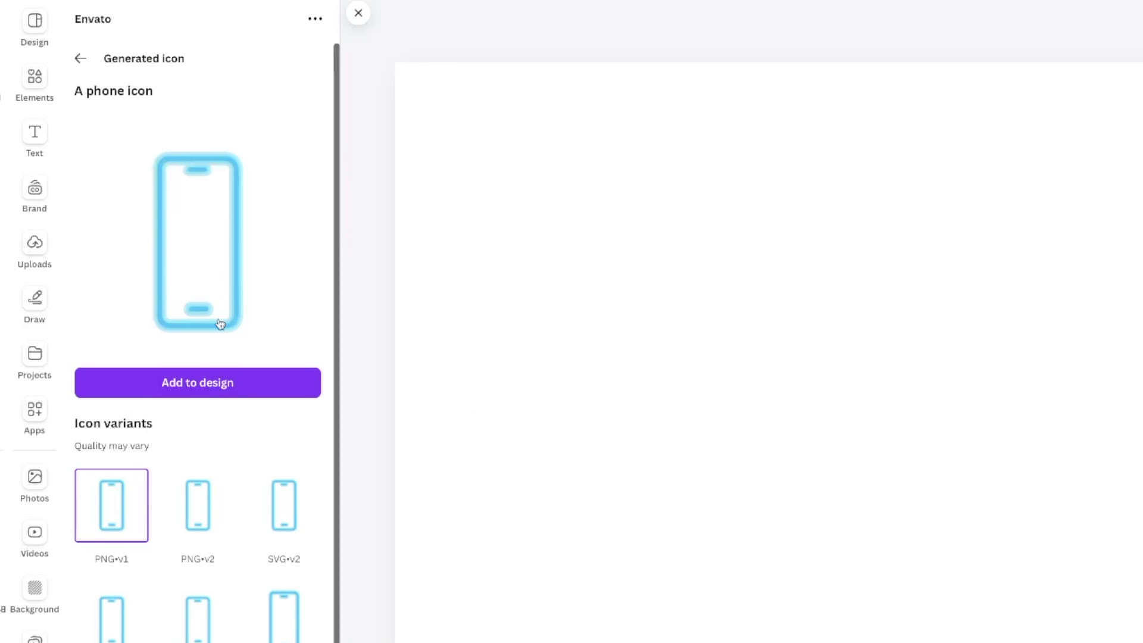
left_click(196, 392)
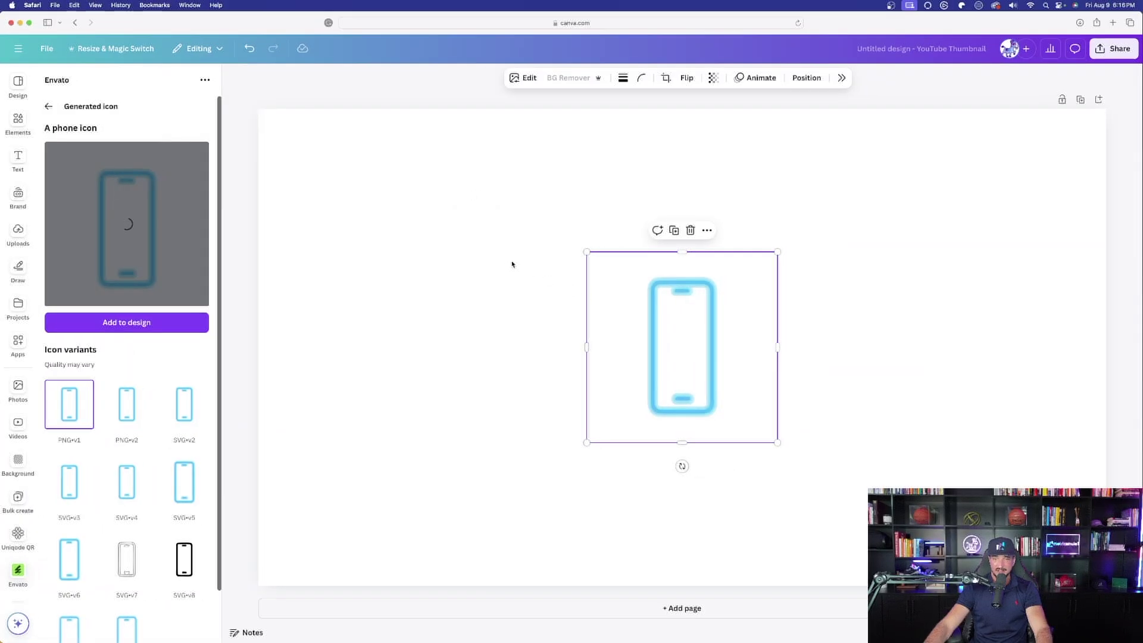
left_click(389, 266)
left_click(49, 106)
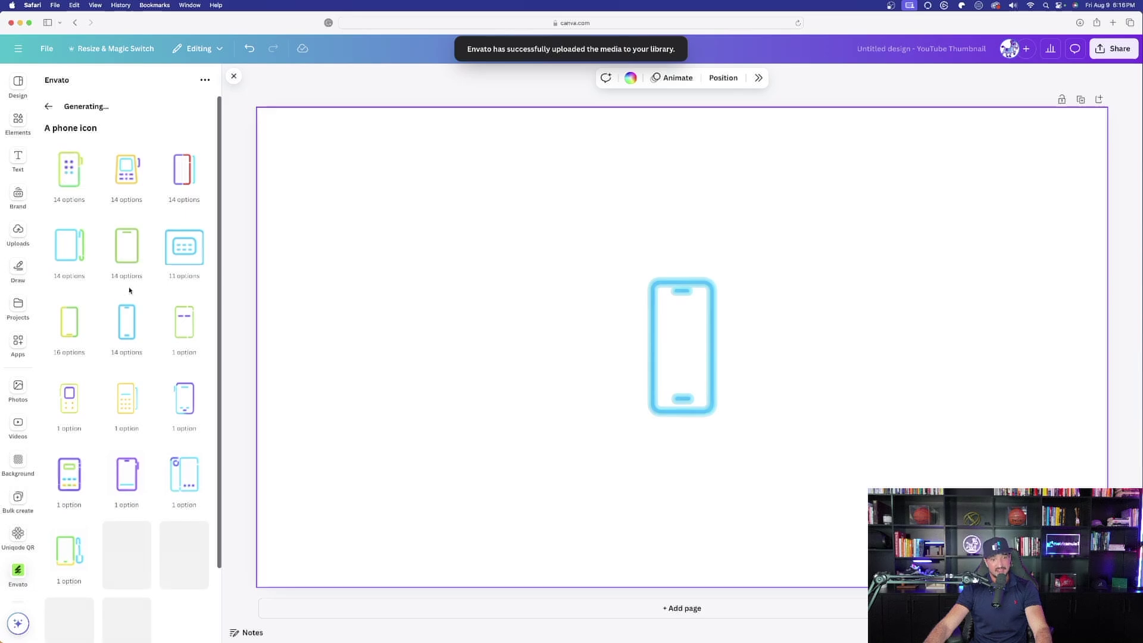
scroll(111, 325, "up", 2)
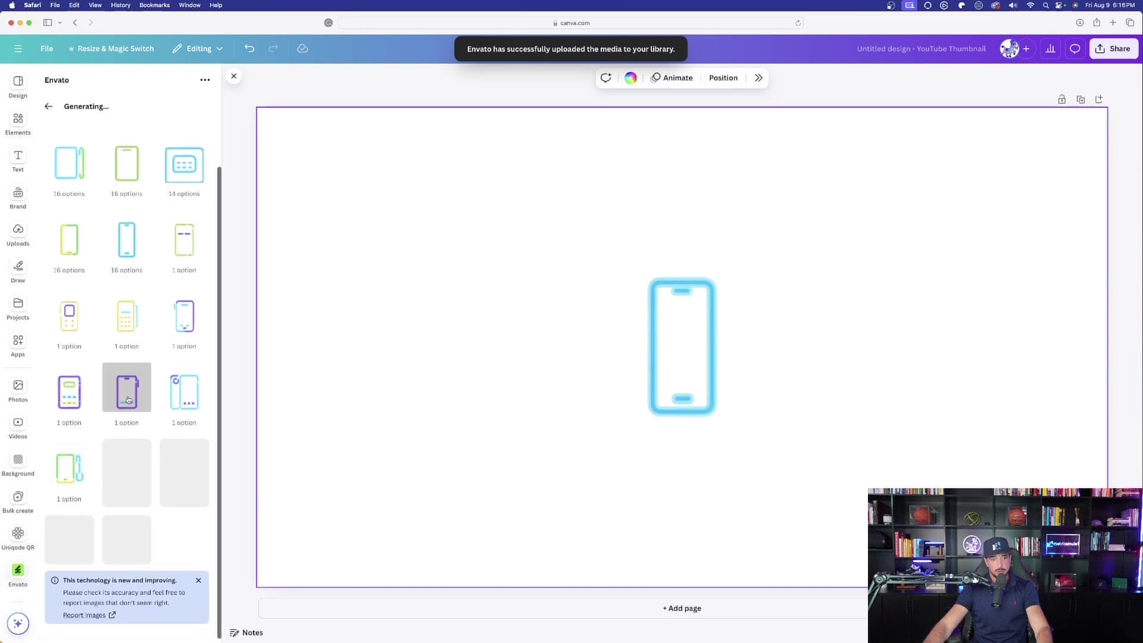
left_click(199, 580)
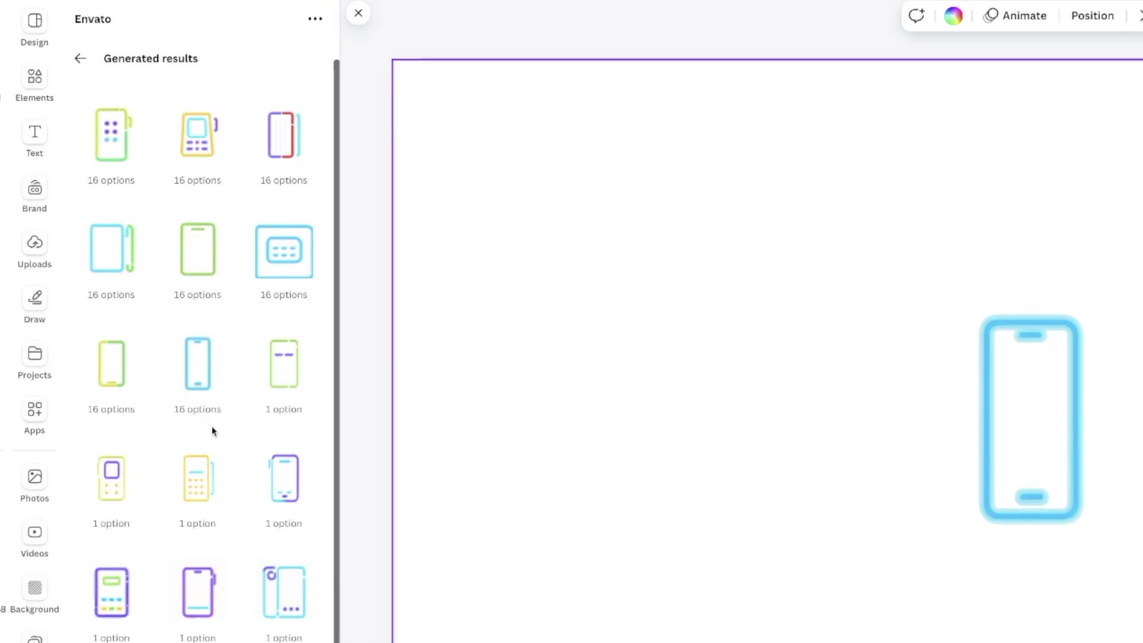
Inspect the third phone icon result, then return to the results list.
scroll(235, 434, "up", 1)
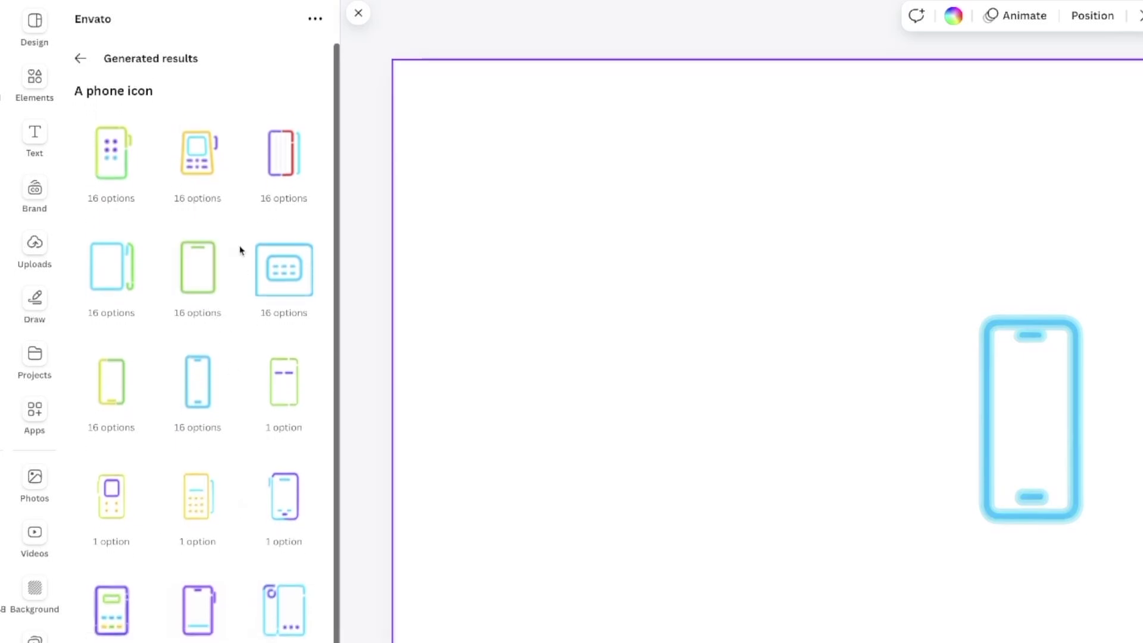
scroll(203, 370, "down", 1)
scroll(223, 387, "up", 1)
scroll(169, 458, "down", 1)
scroll(159, 314, "up", 1)
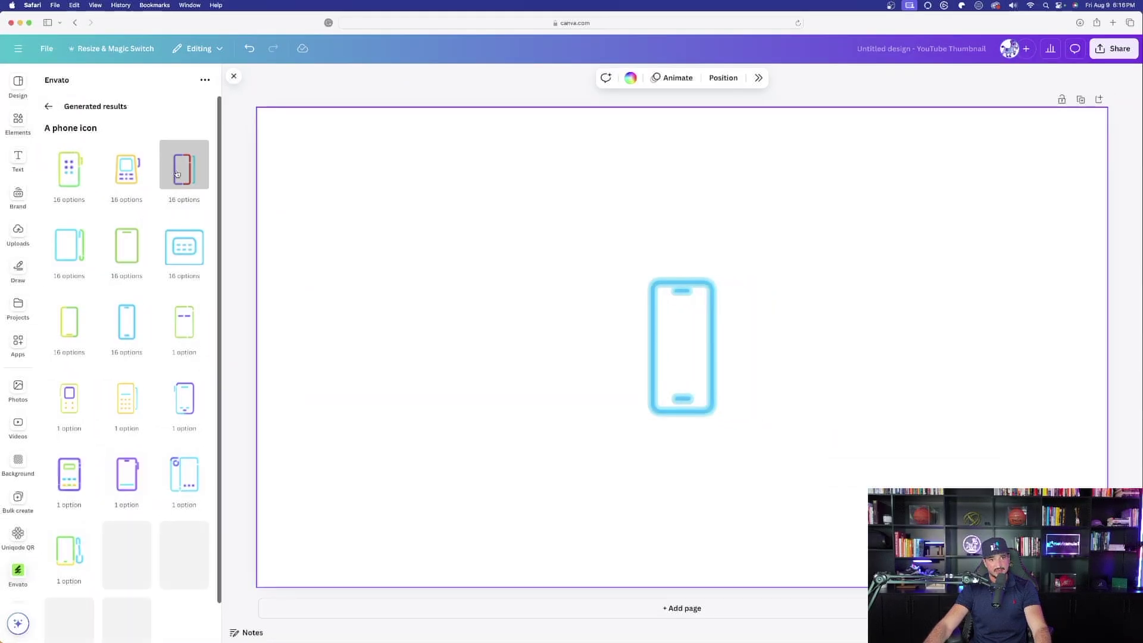
left_click(178, 175)
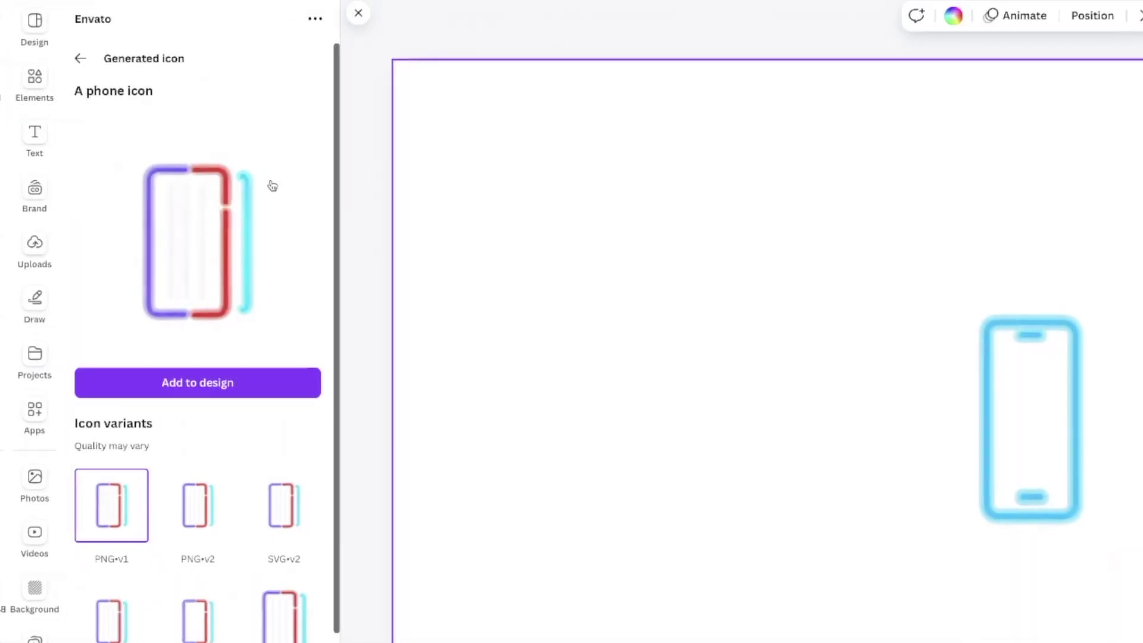
scroll(172, 423, "down", 5)
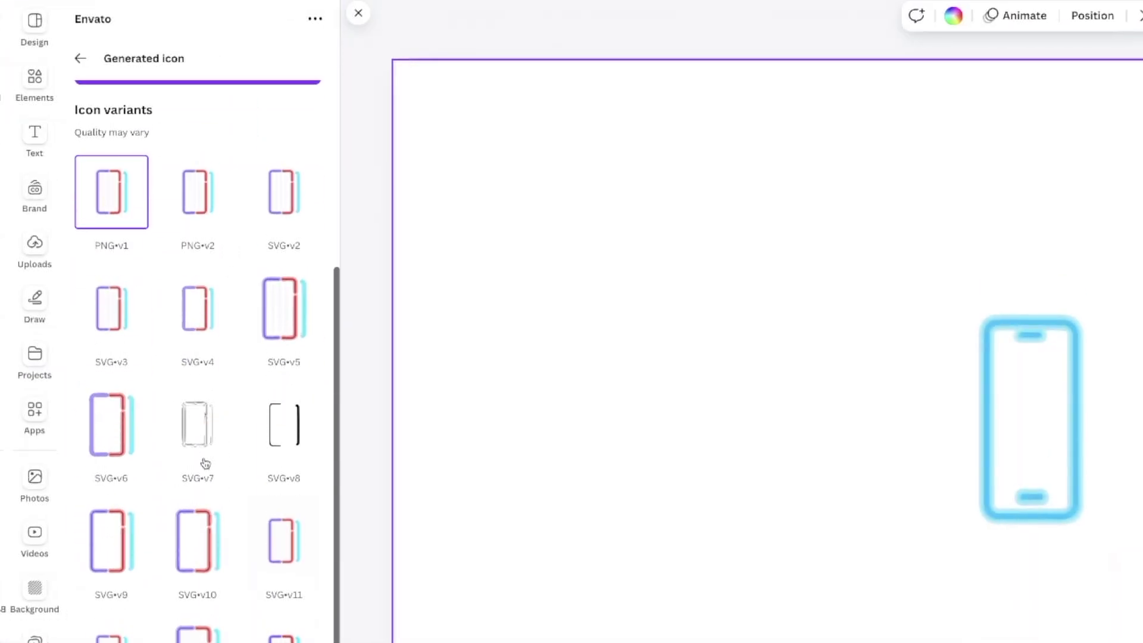
left_click(80, 57)
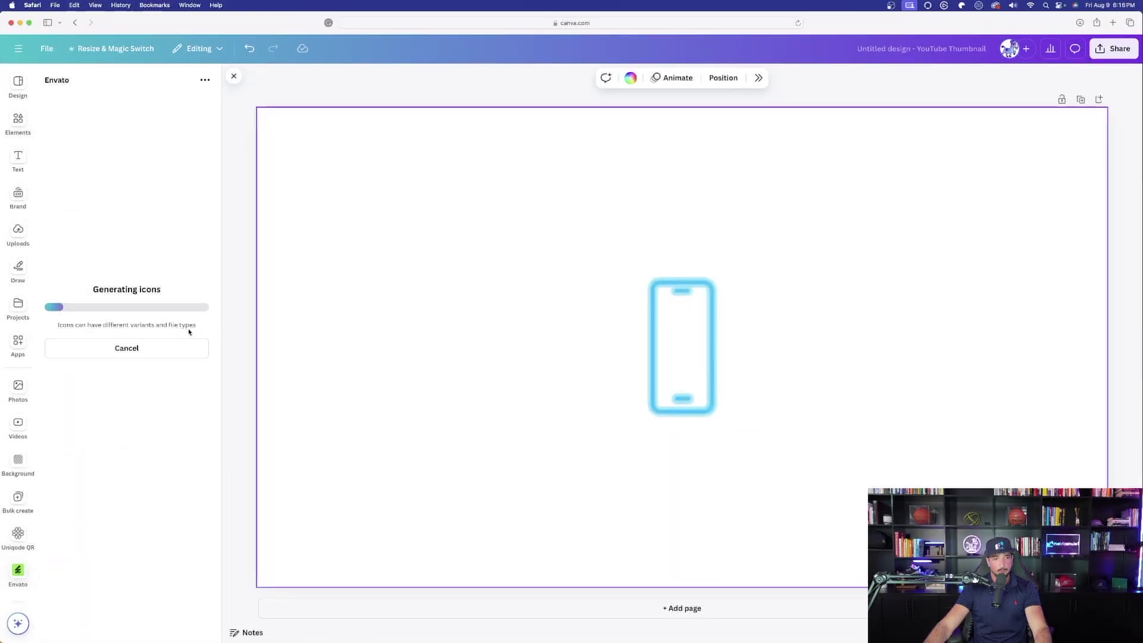
Generate 'a email icon' results in the Outlined and colorful style.
left_click(51, 107)
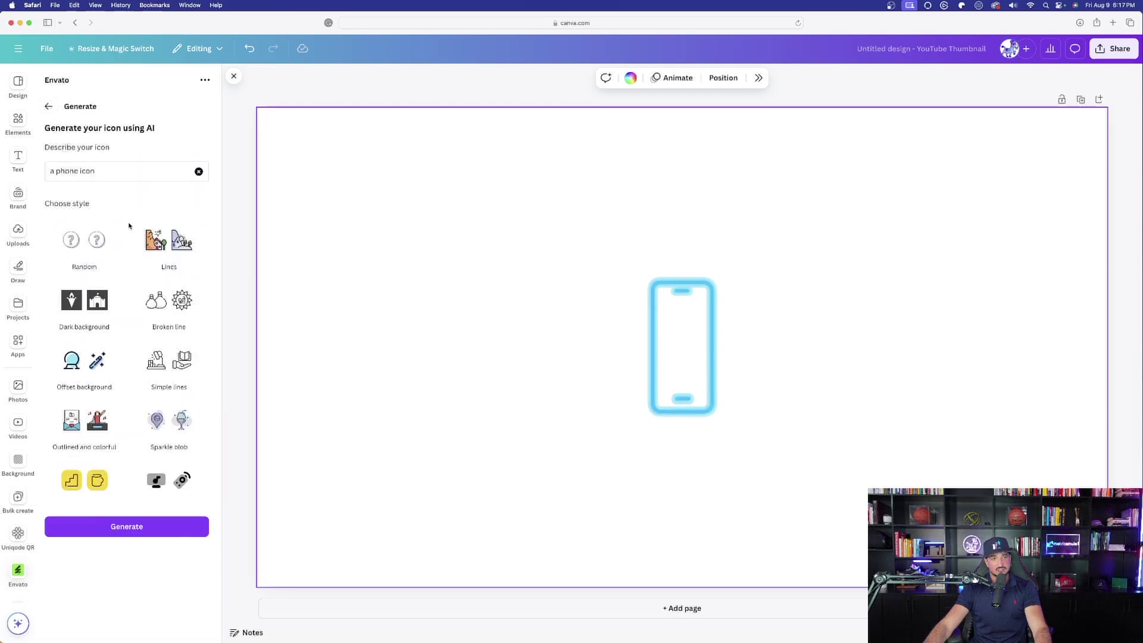
left_click(81, 423)
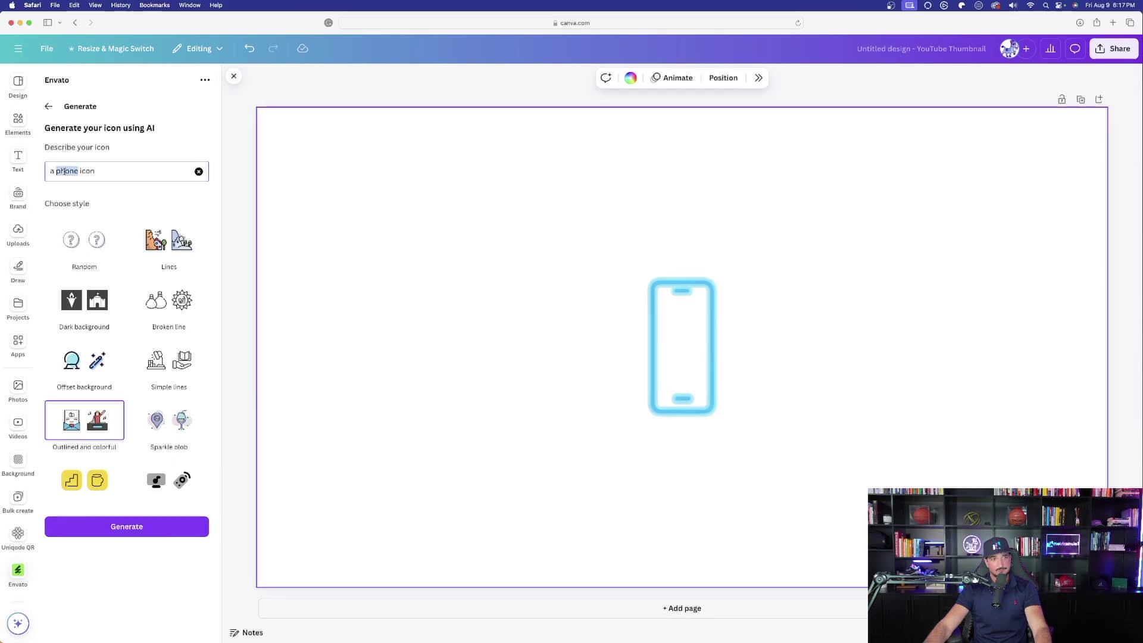
type("email")
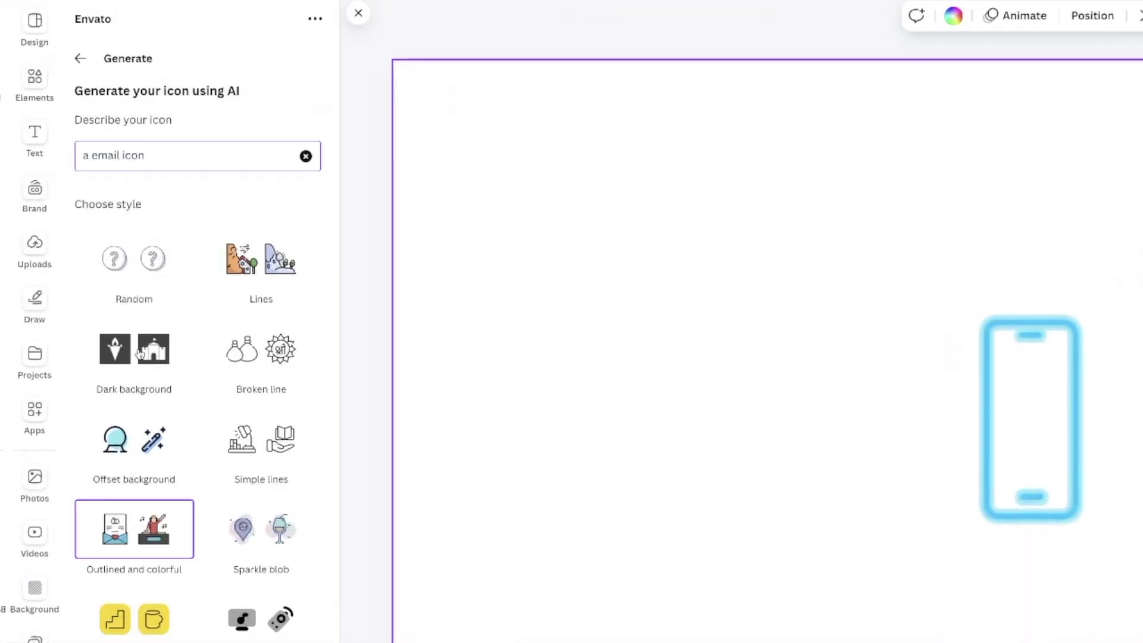
key("Return")
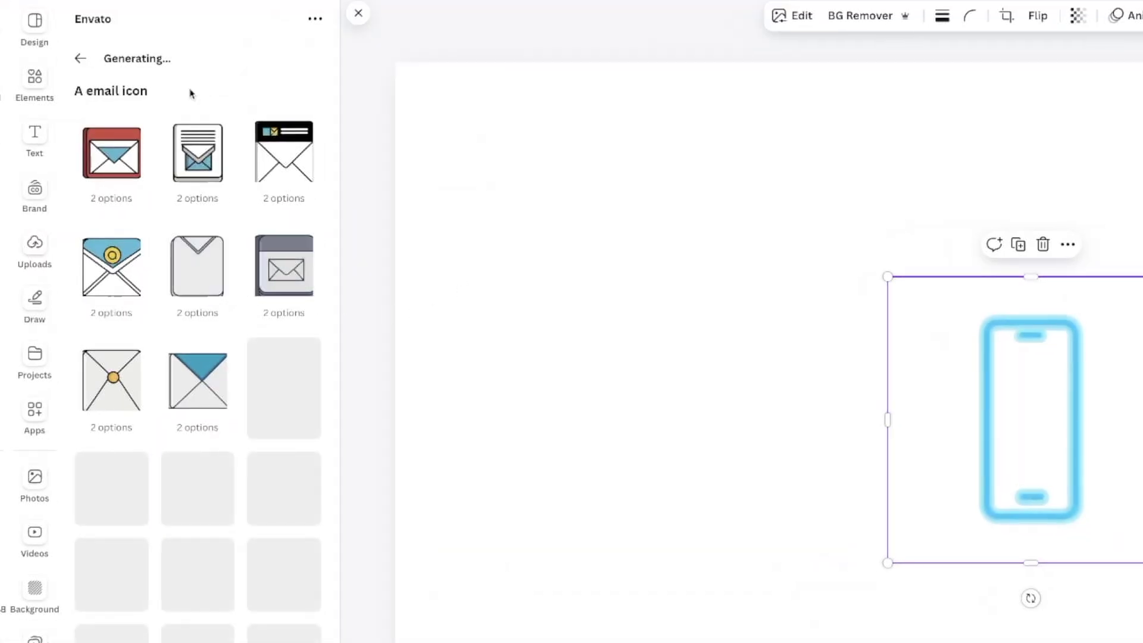
Add the PNG-v2 outlined email icon and place it left of the phone icon.
scroll(161, 268, "down", 2)
scroll(161, 268, "up", 2)
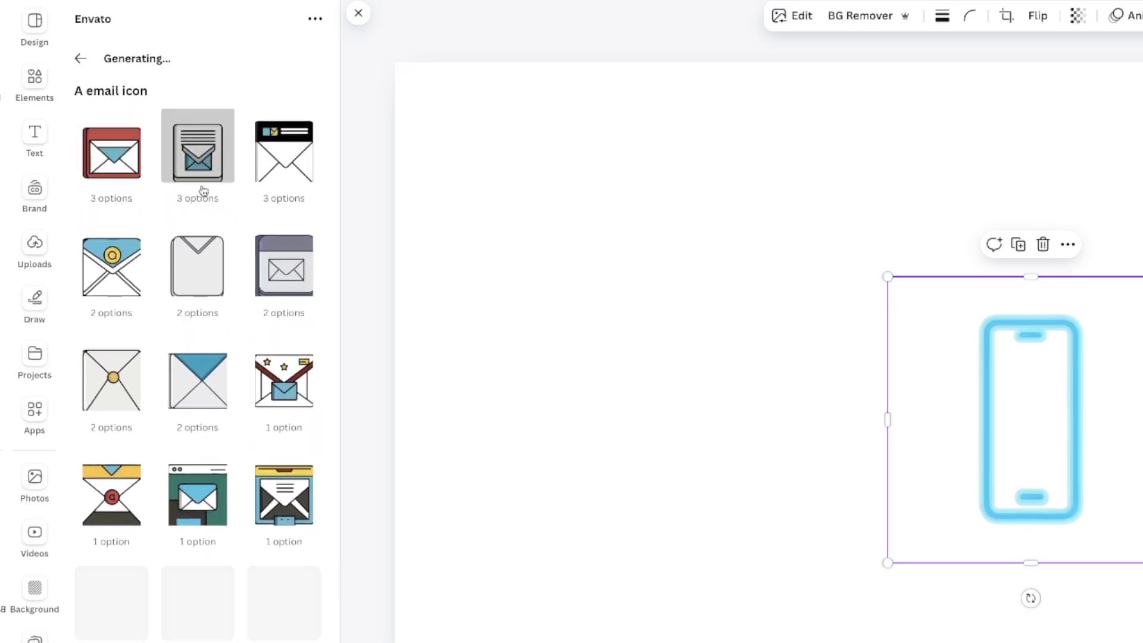
left_click(197, 153)
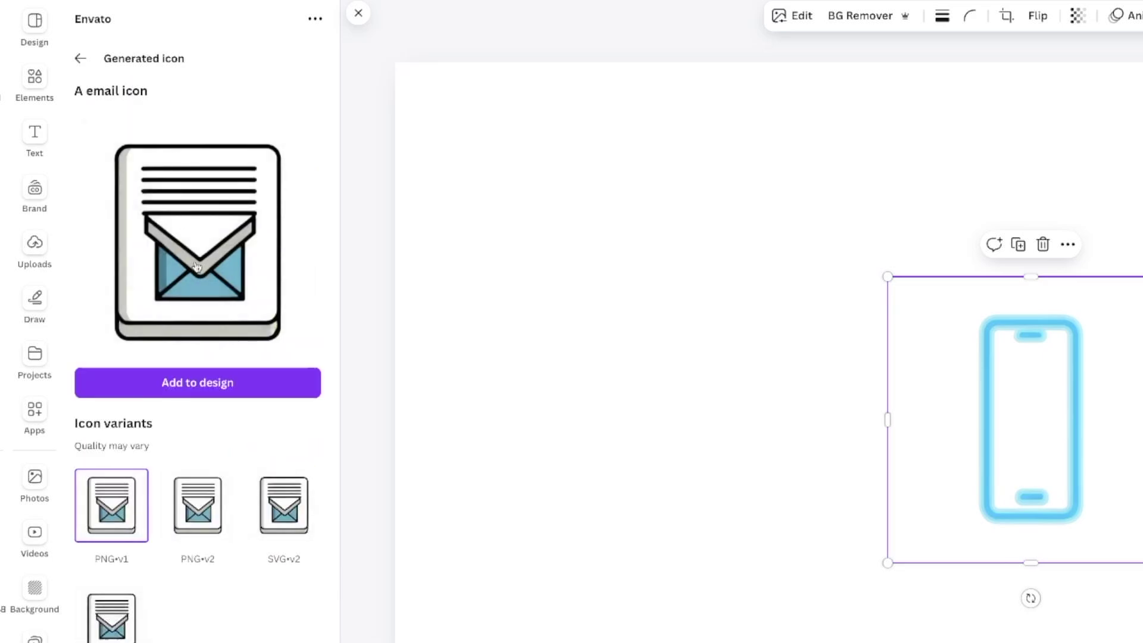
left_click(199, 506)
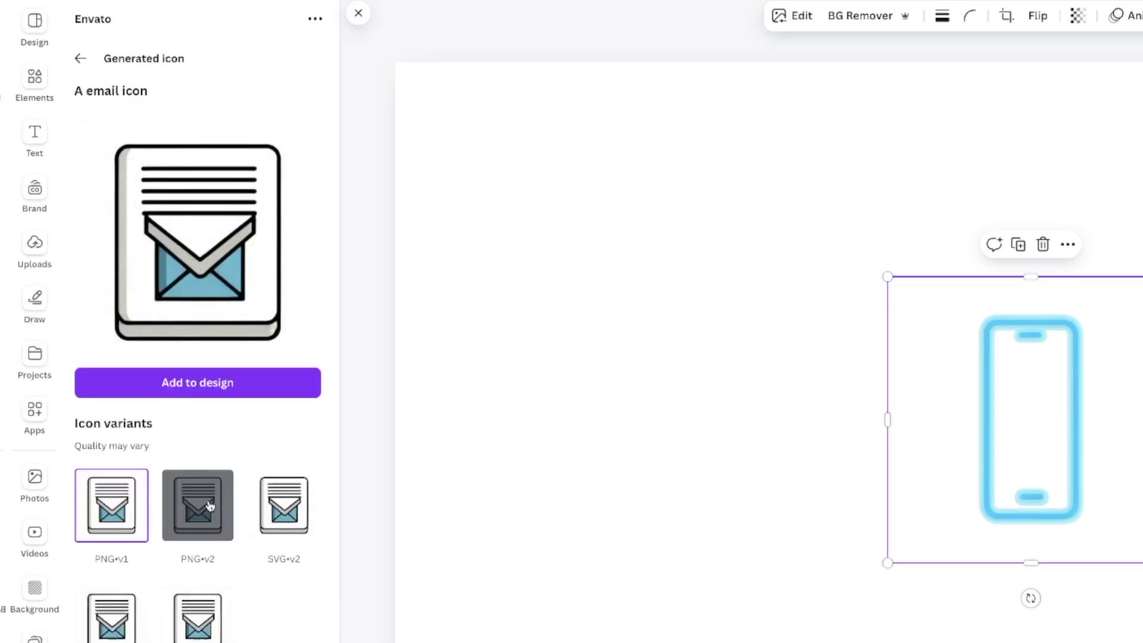
left_click(225, 387)
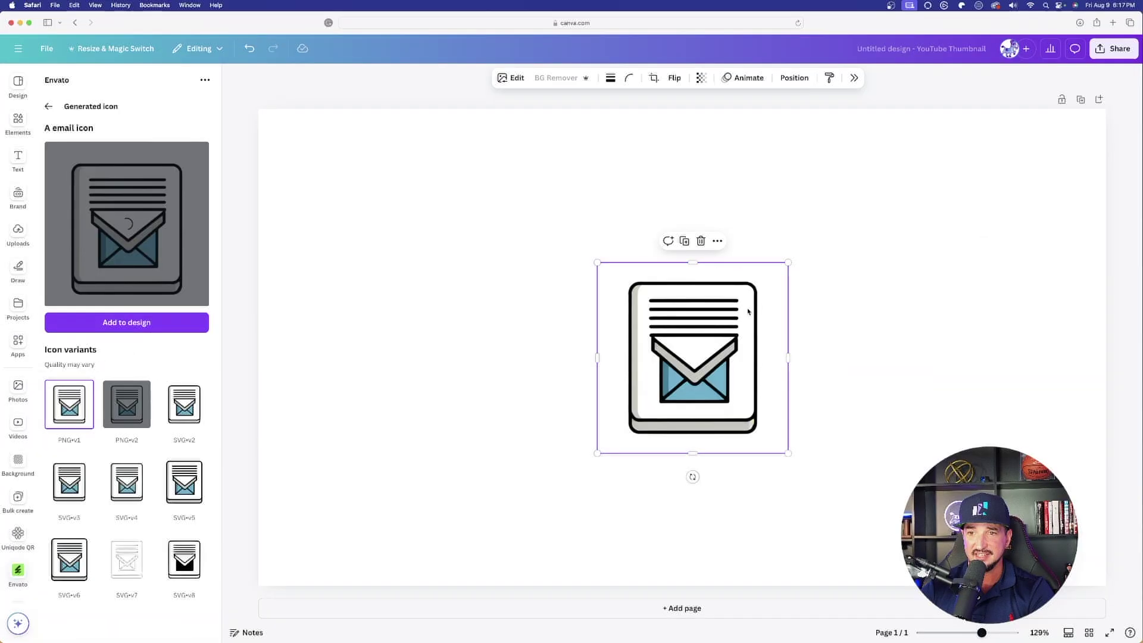
left_click_drag(1133, 370, 747, 350)
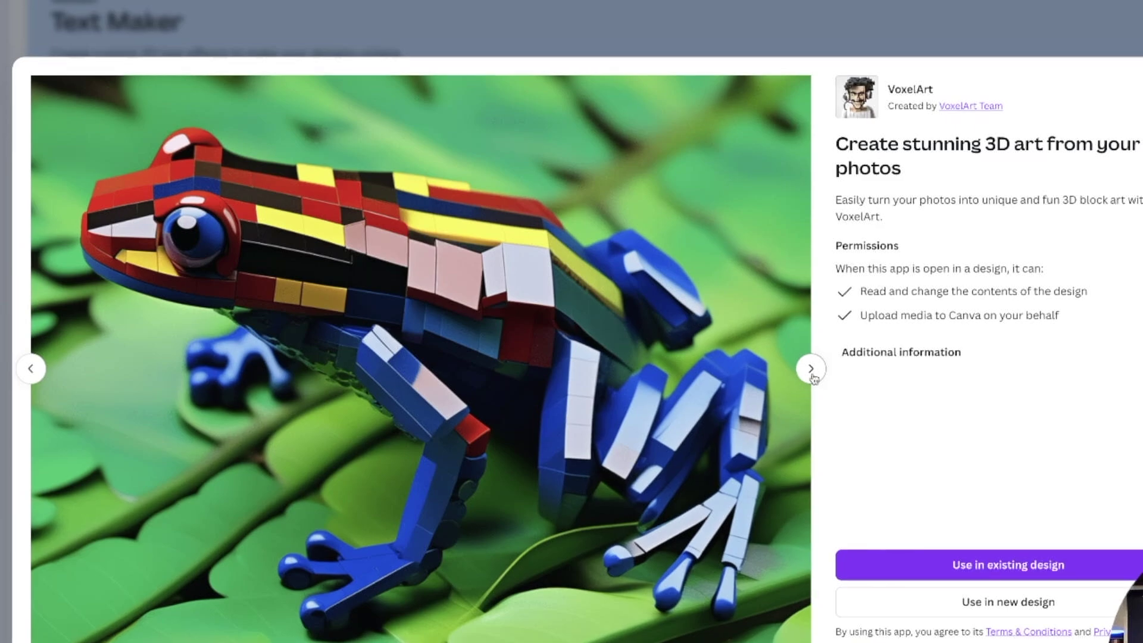
Preview the next VoxelArt example image.
left_click(811, 369)
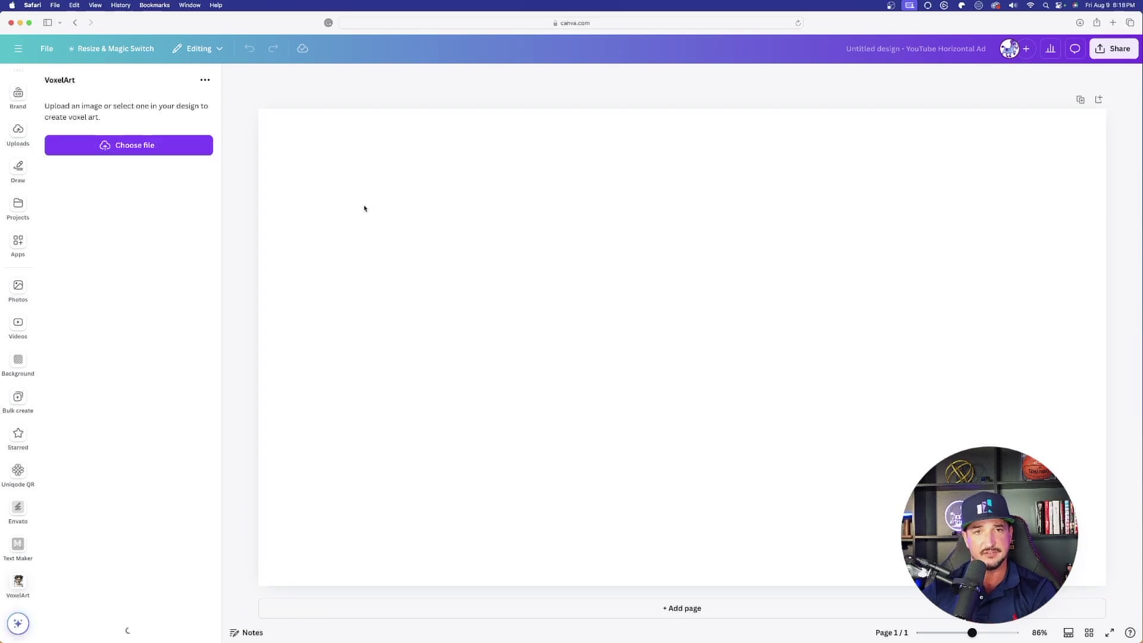
Upload the car photo from the Futuristic folder for voxel conversion.
left_click(141, 146)
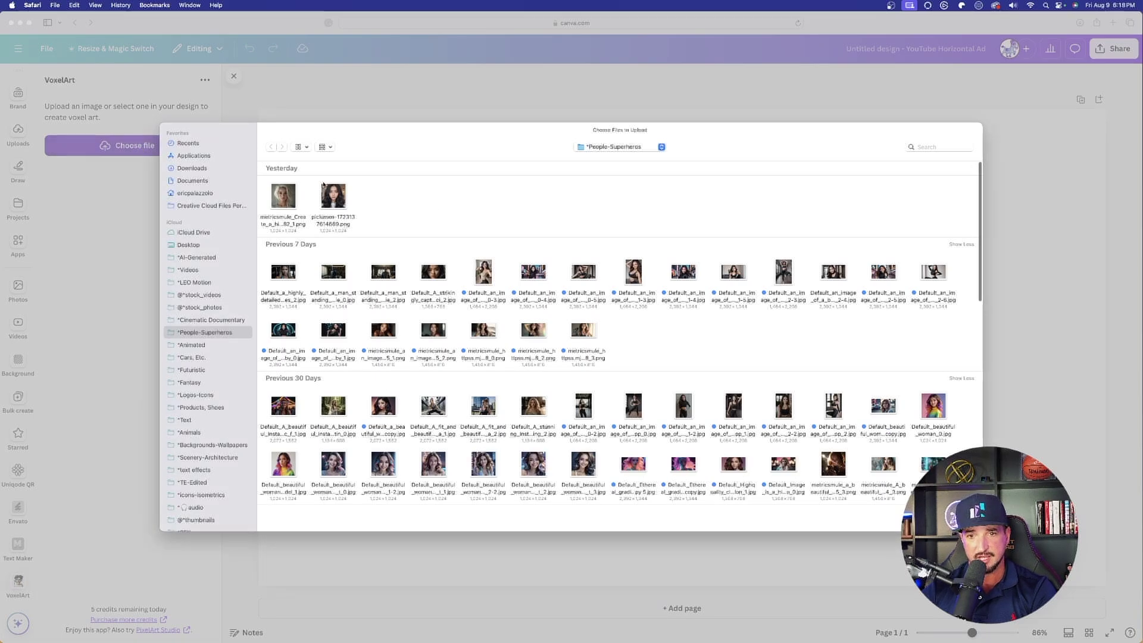
left_click(191, 369)
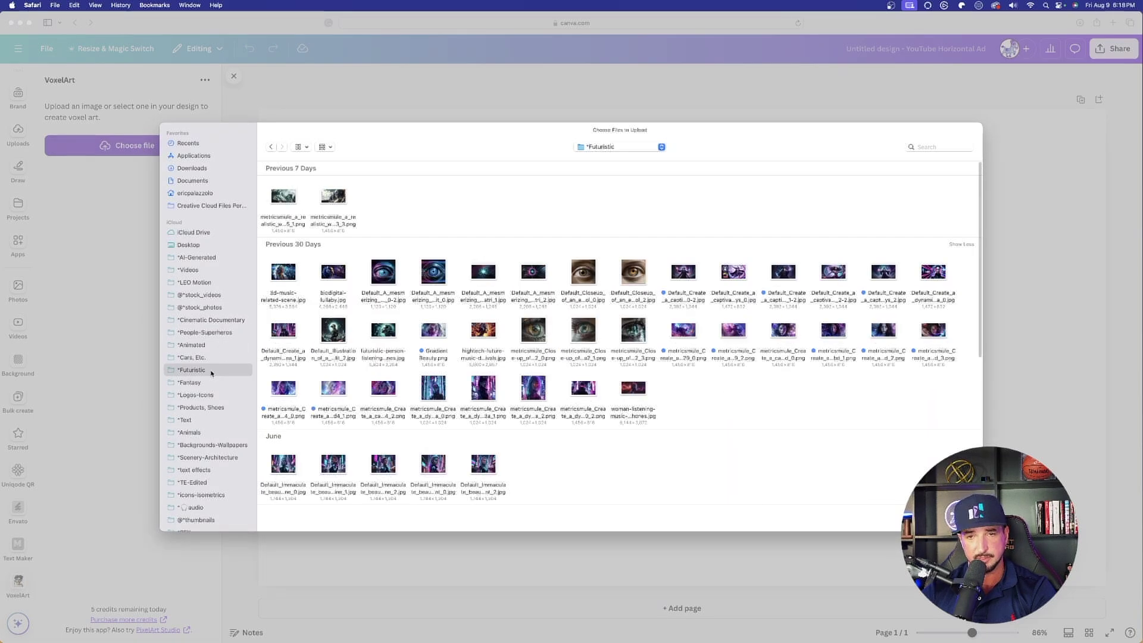
double_click(296, 221)
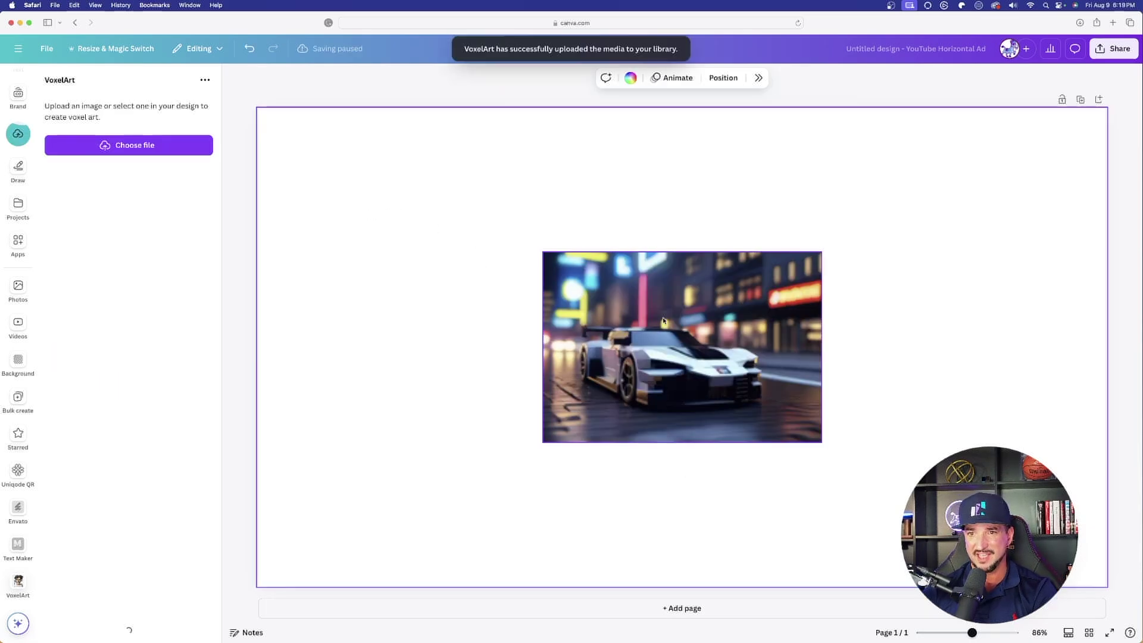
Enlarge and centre the voxel car image, and move the original photo window to the upper left.
left_click_drag(542, 251, 413, 163)
left_click_drag(626, 335, 672, 353)
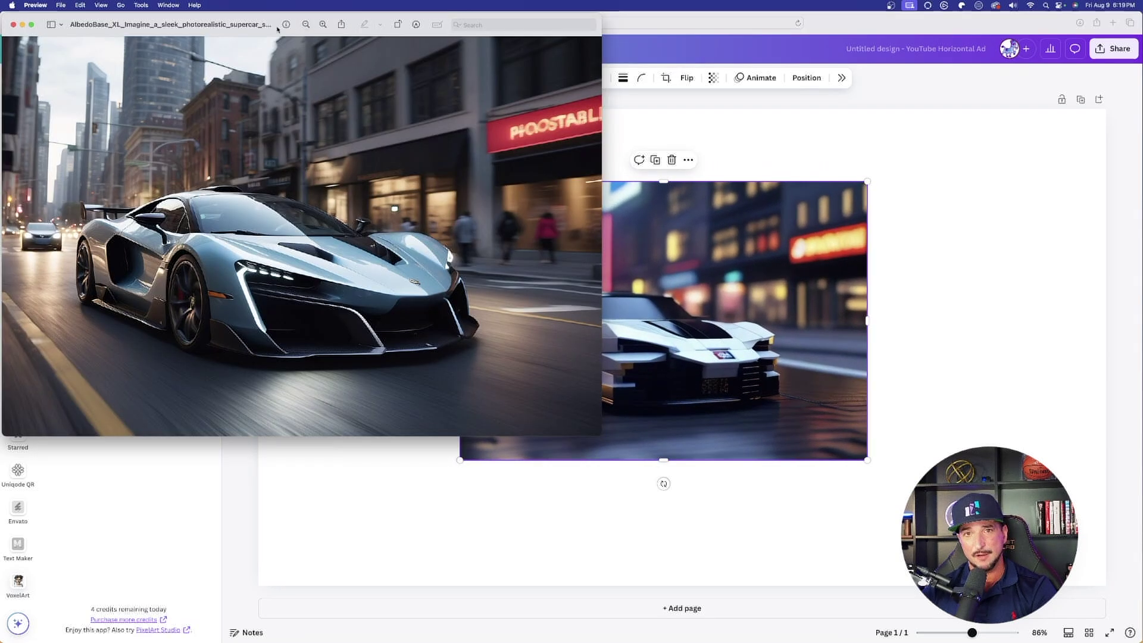
left_click_drag(254, 15, 309, 77)
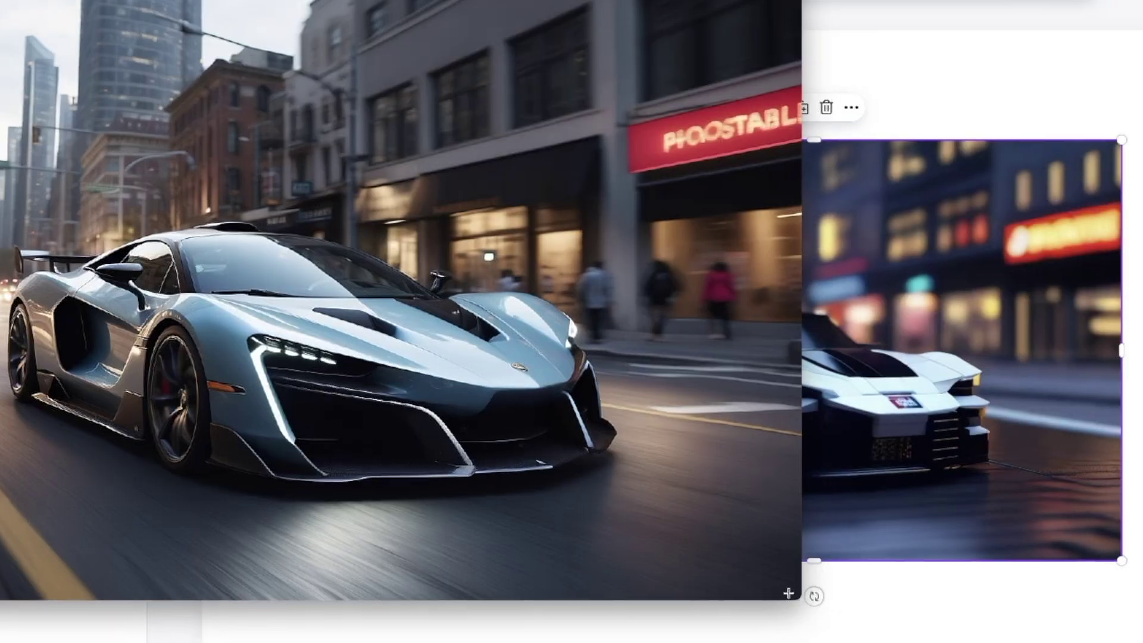
Shrink the original photo's Preview window, place it beside the voxel car, then close it.
left_click_drag(779, 580, 657, 524)
left_click_drag(206, 12, 231, 82)
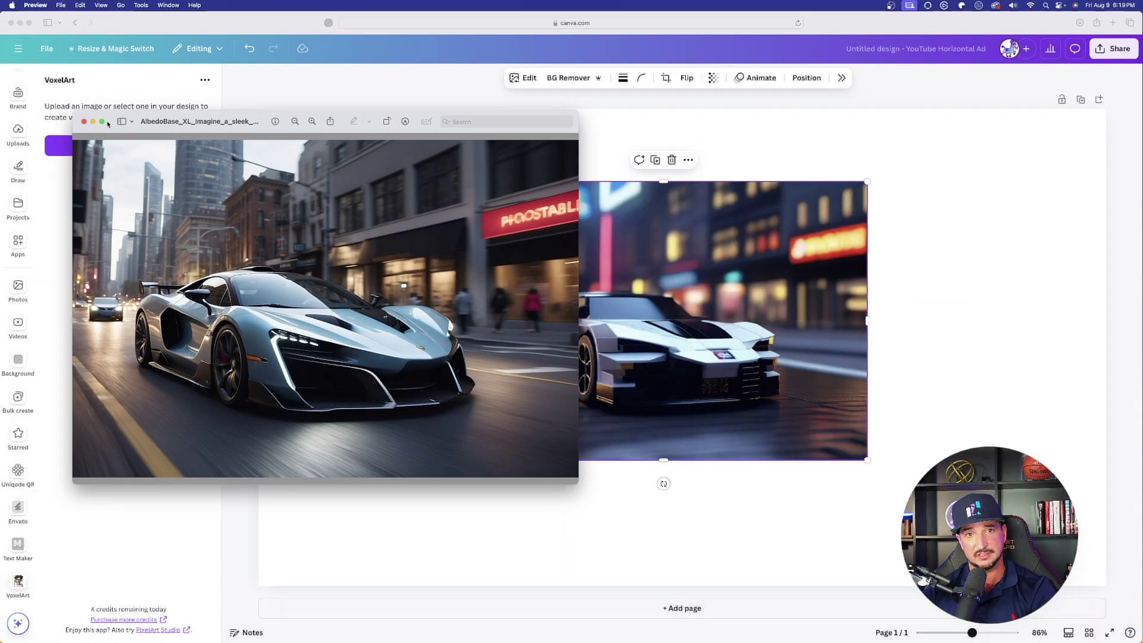
left_click(85, 122)
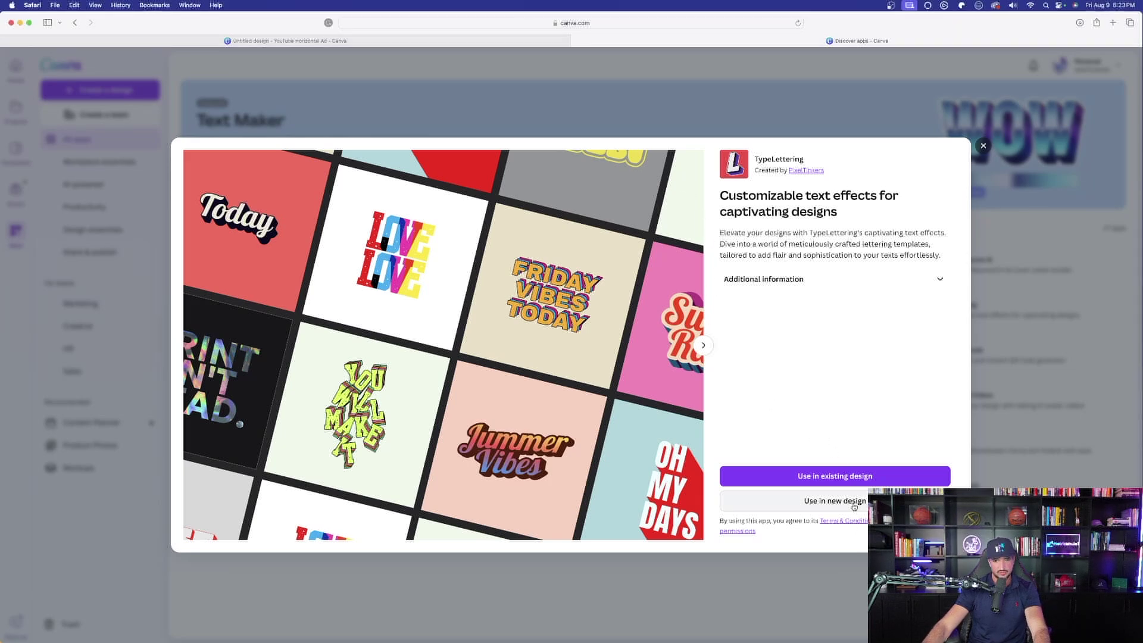
Start a new design with TypeLettering and open the Jummer Vibes template's settings.
left_click(835, 502)
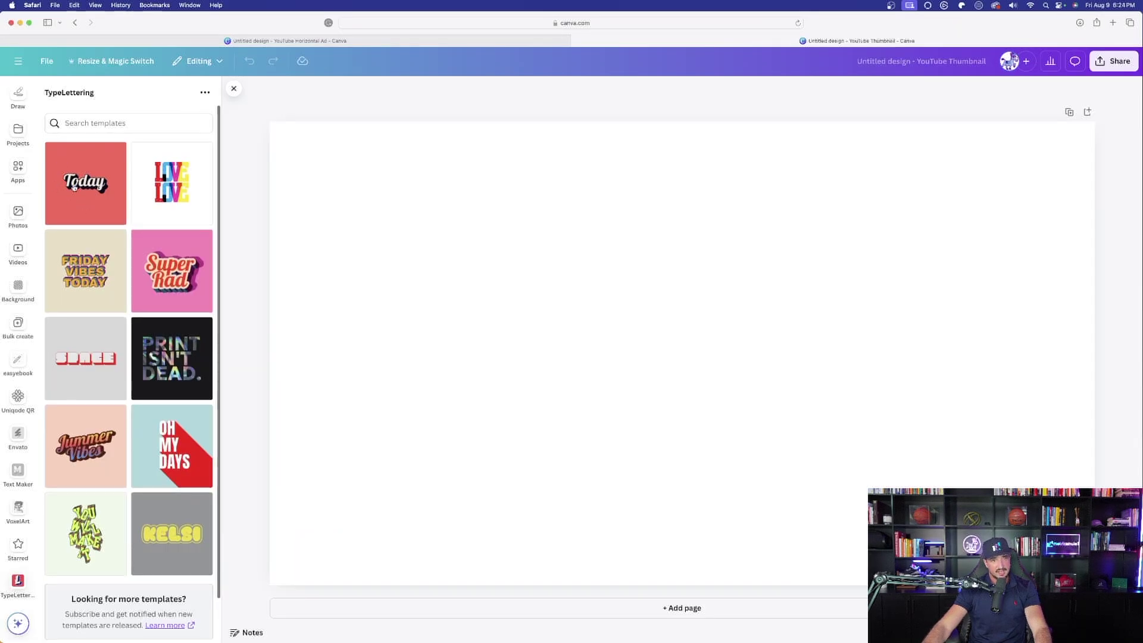
scroll(74, 187, "down", 2)
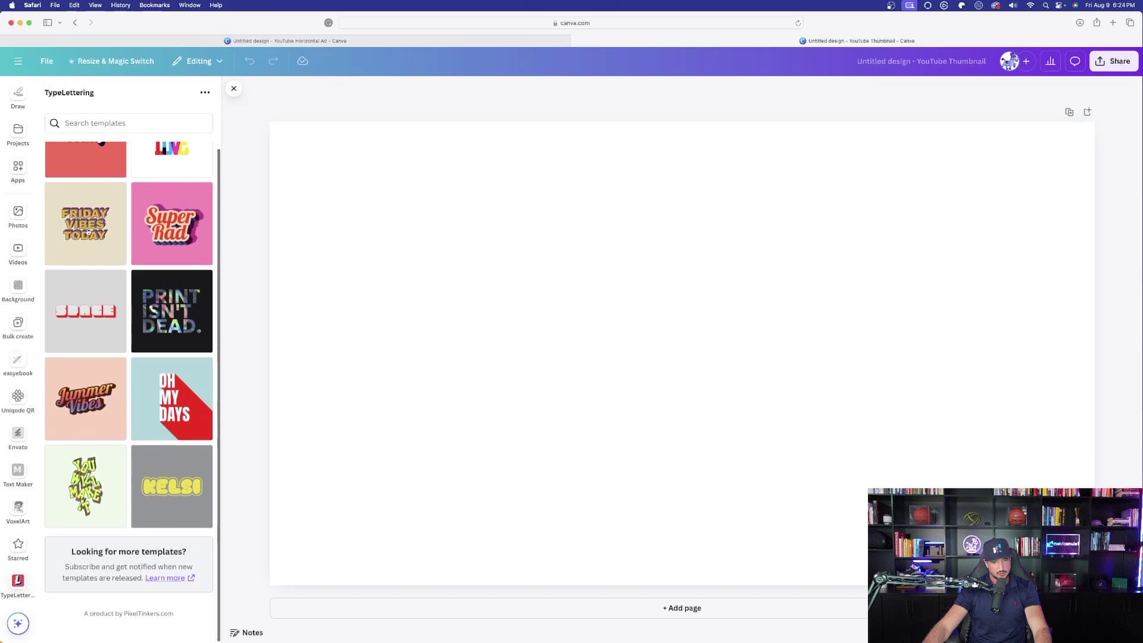
scroll(124, 284, "up", 2)
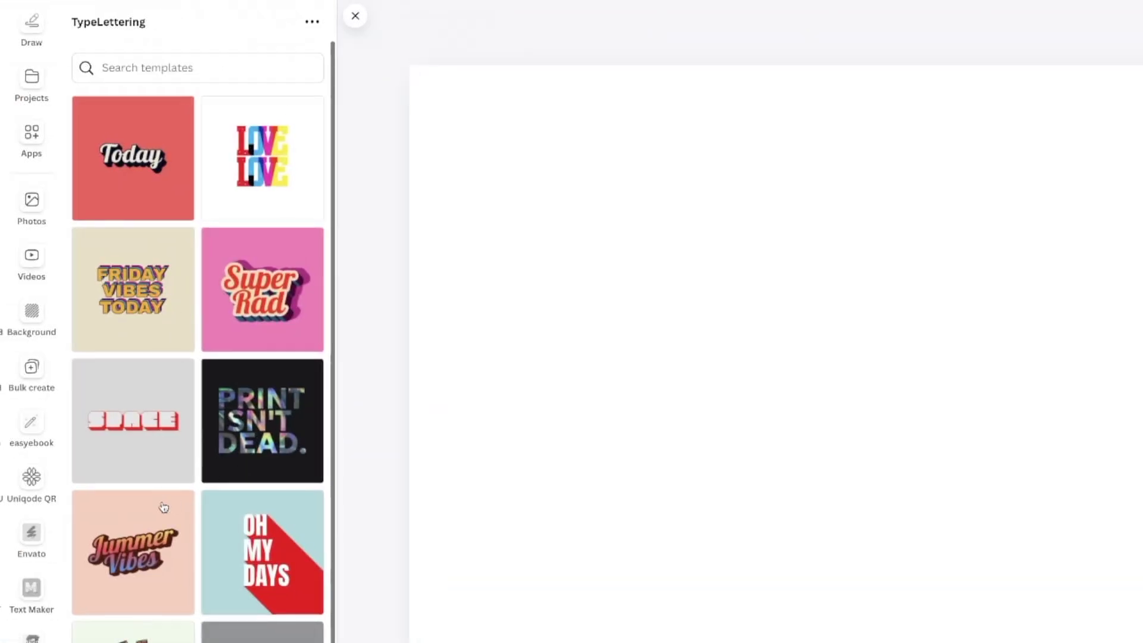
left_click(141, 563)
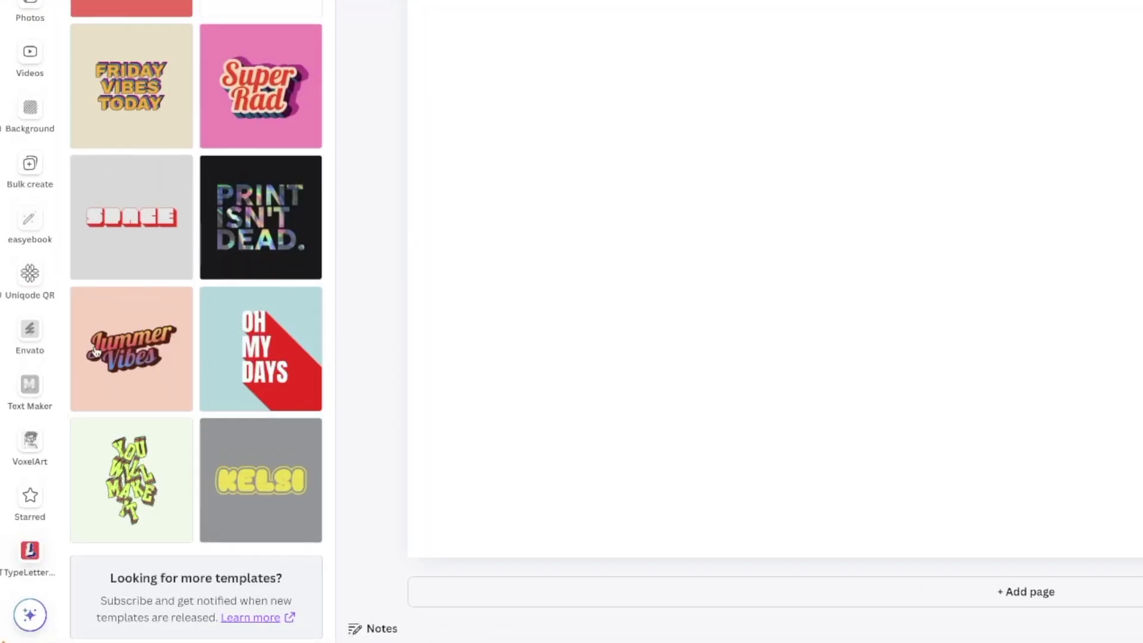
left_click(117, 355)
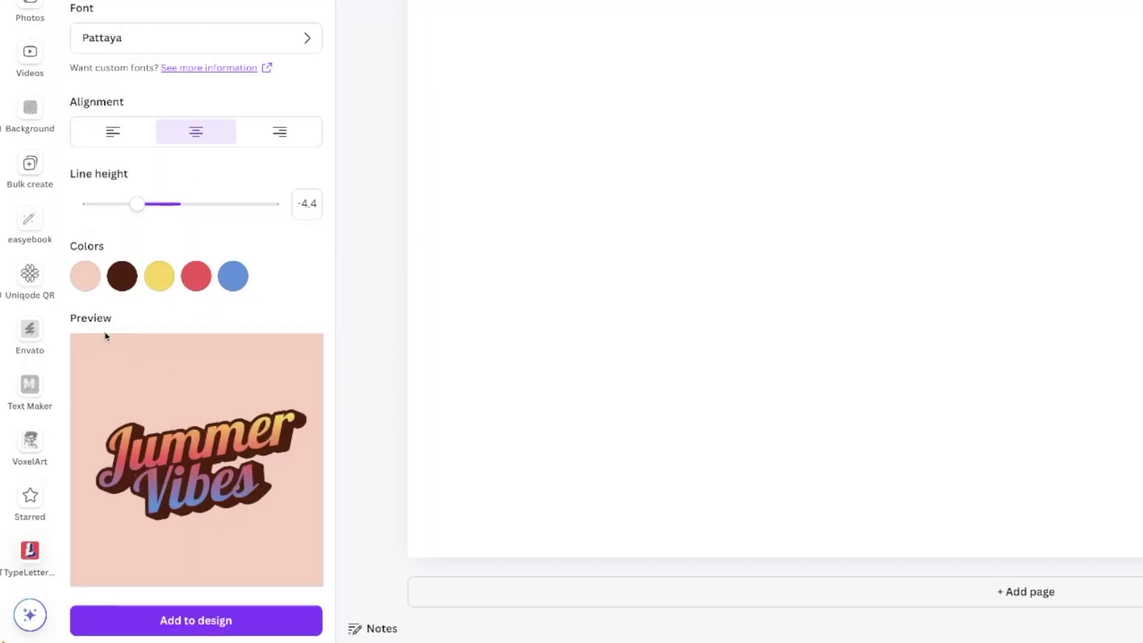
Recolour the palette swatches: first to pink, second to purple, yellow to cyan, red to purple.
left_click(86, 278)
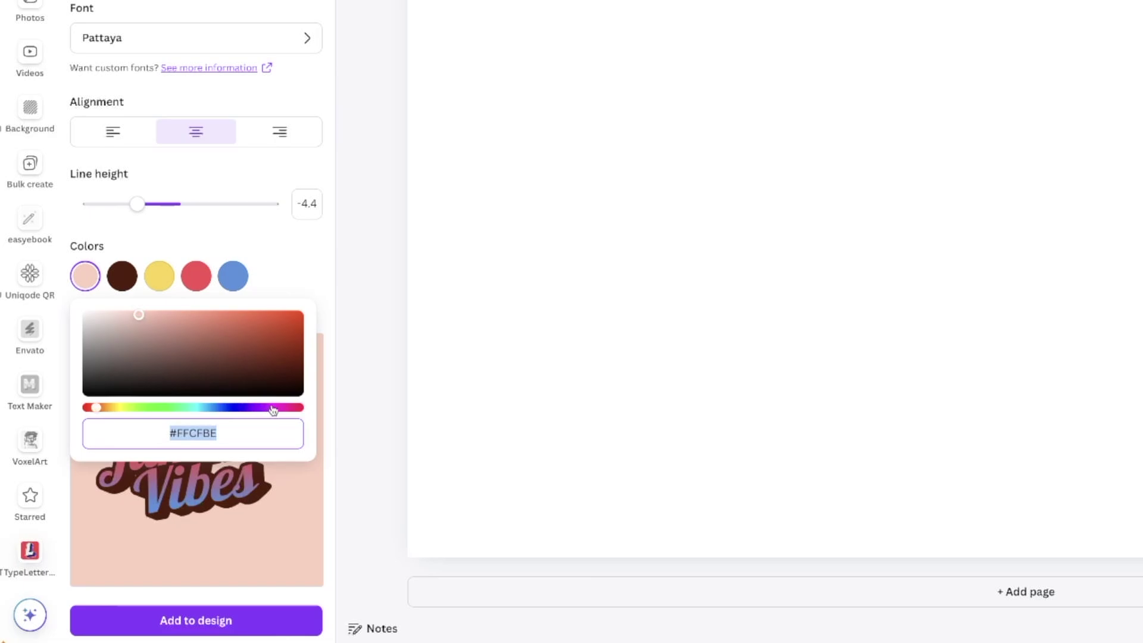
left_click(272, 410)
left_click(123, 277)
left_click_drag(290, 369, 299, 315)
left_click(270, 407)
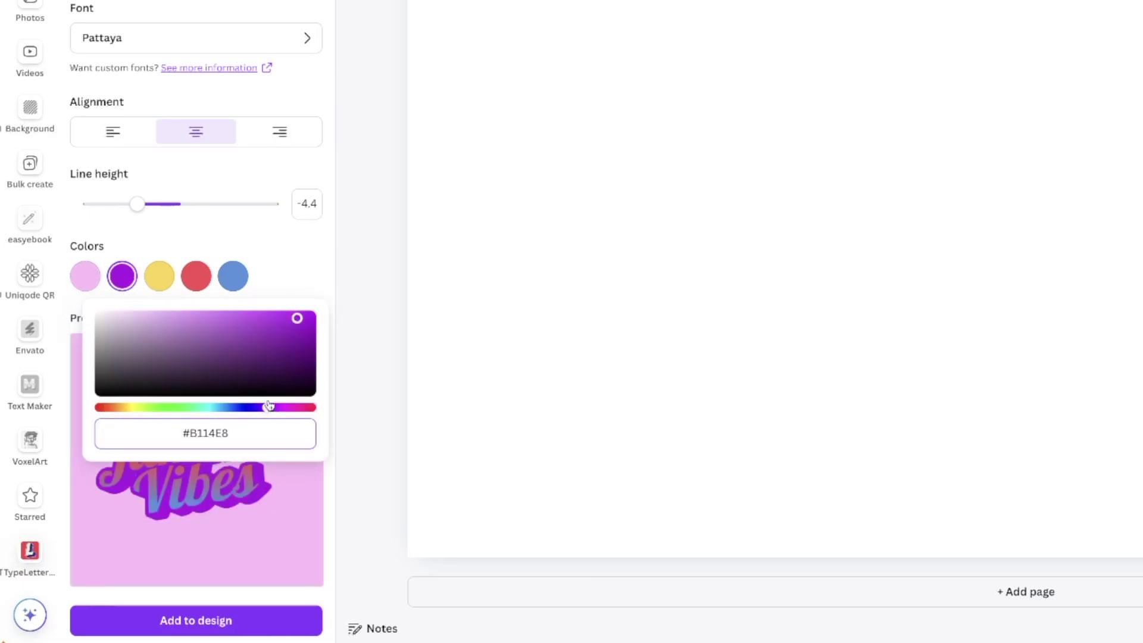
left_click(159, 277)
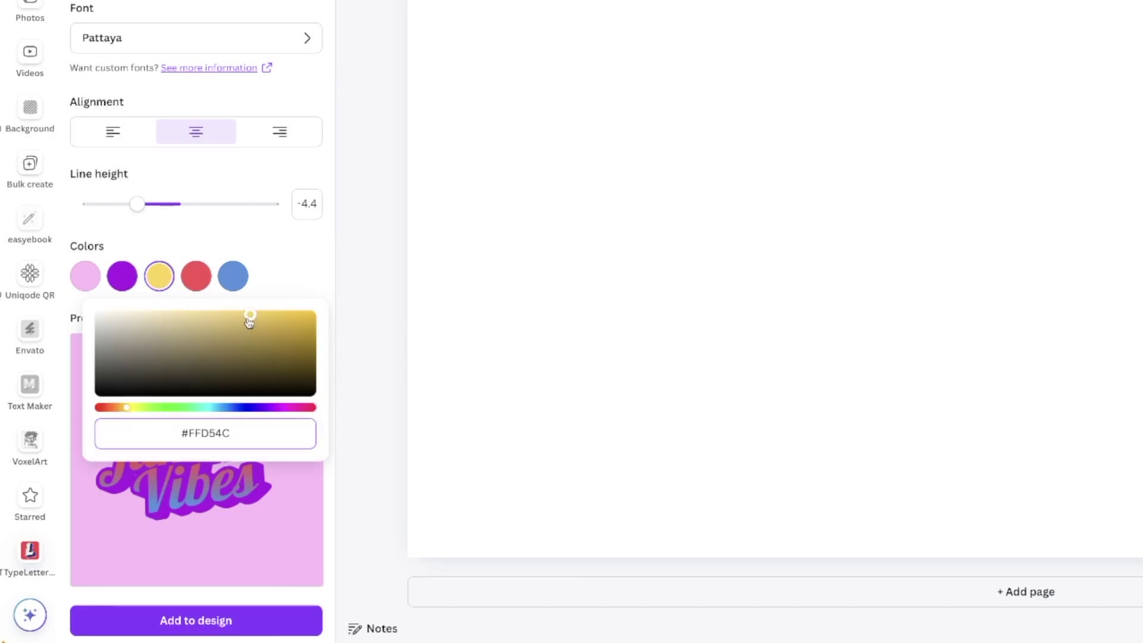
left_click(207, 408)
left_click(274, 272)
left_click(208, 279)
left_click(268, 407)
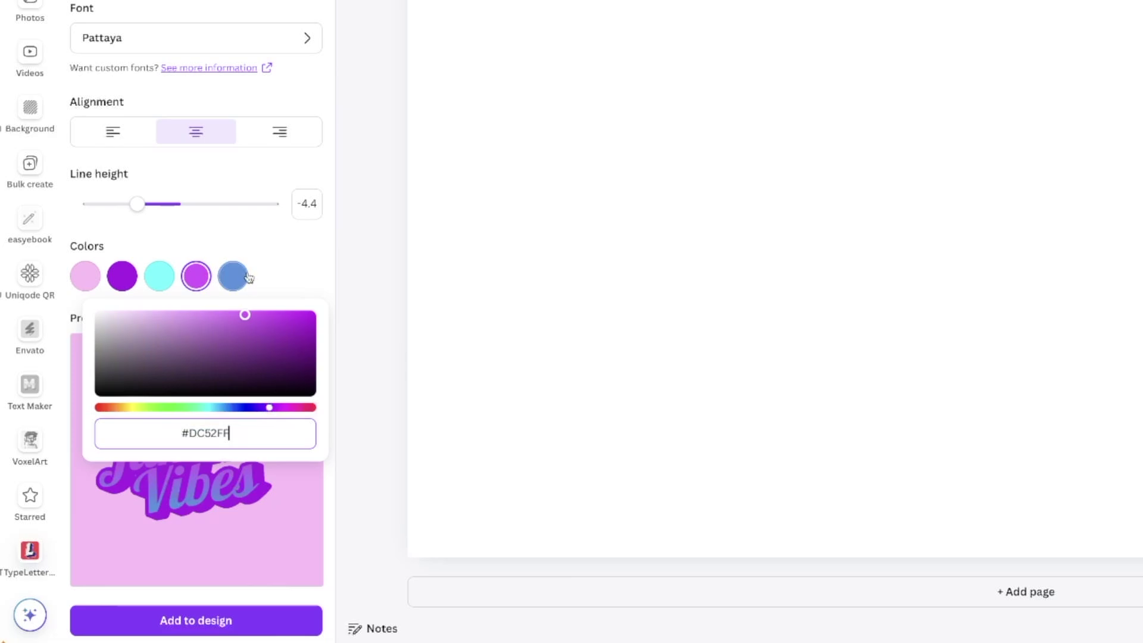
Apply the white, blue, cyan, green and purple palette and enter 'Metrics Mule' as the text.
left_click(85, 275)
left_click(275, 314)
left_click(275, 274)
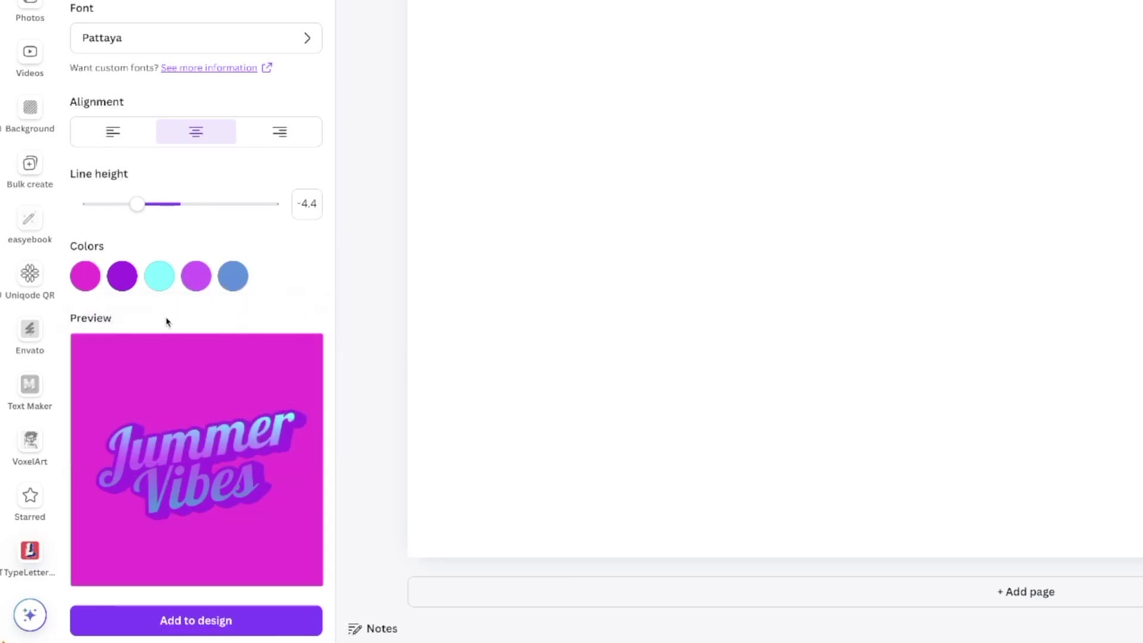
left_click(85, 276)
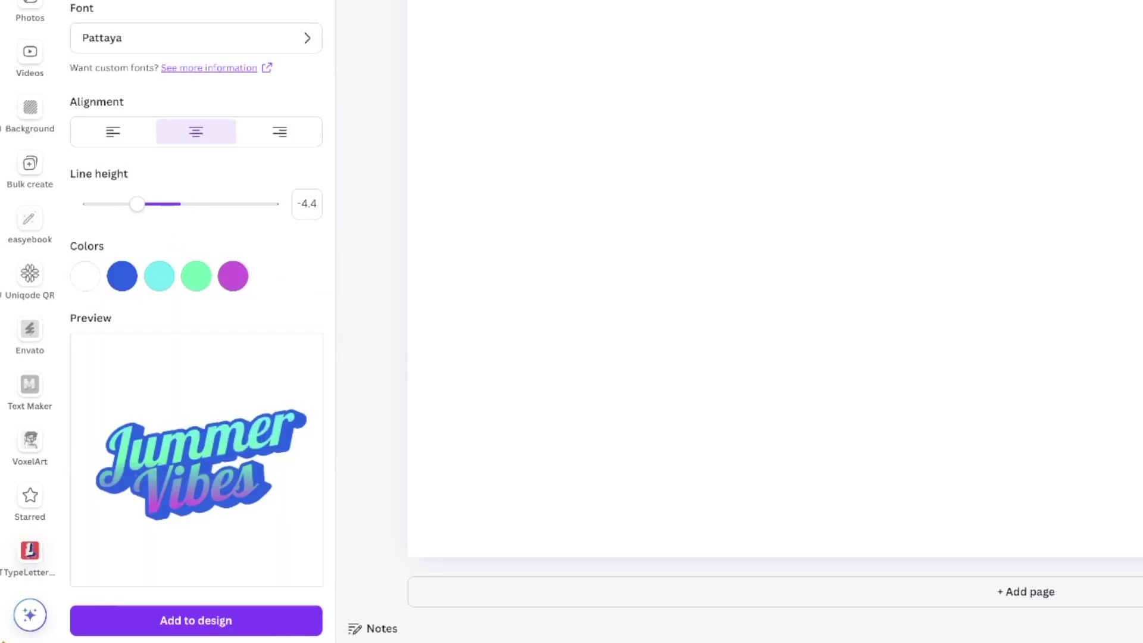
type("Metrics")
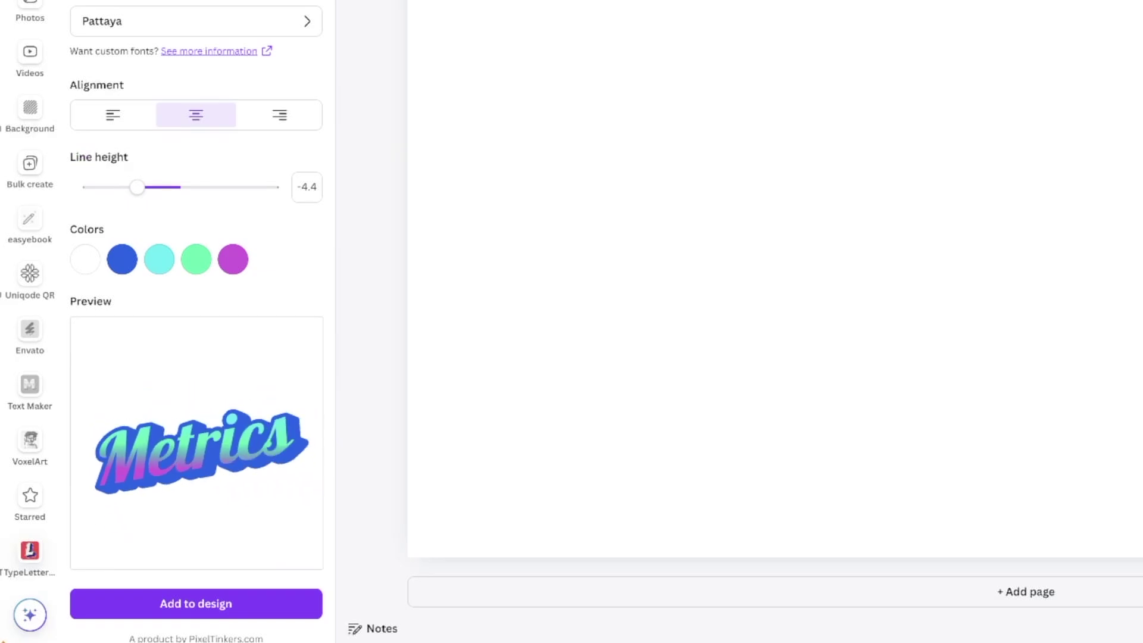
type(" Mule")
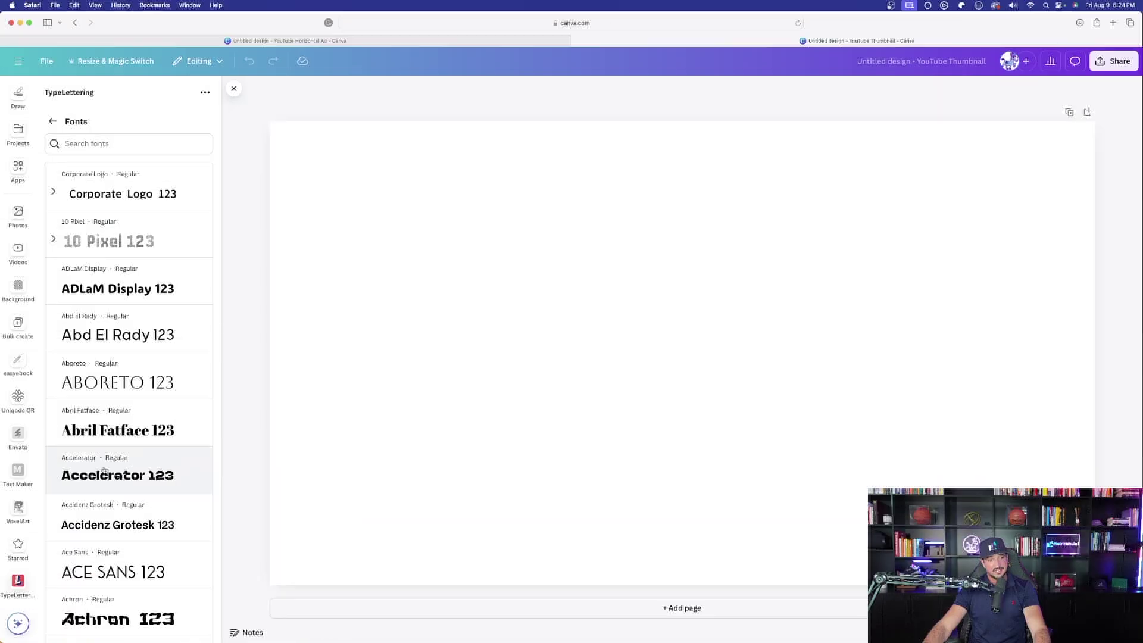
Set the lettering font to Accelerator and its line height to -2.8.
left_click(171, 392)
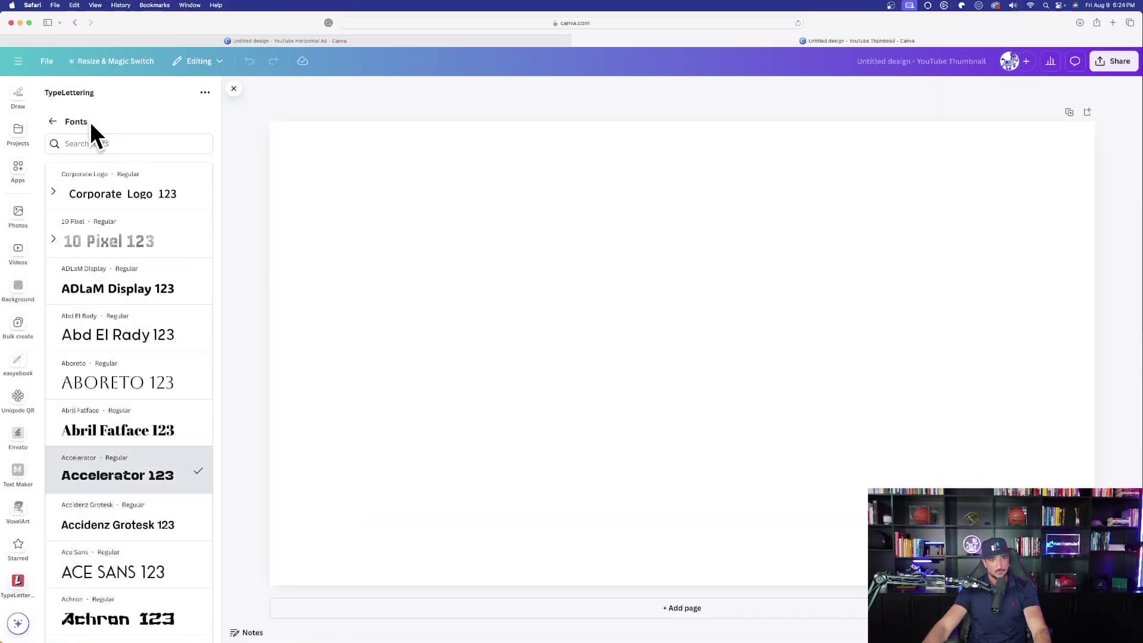
left_click(54, 122)
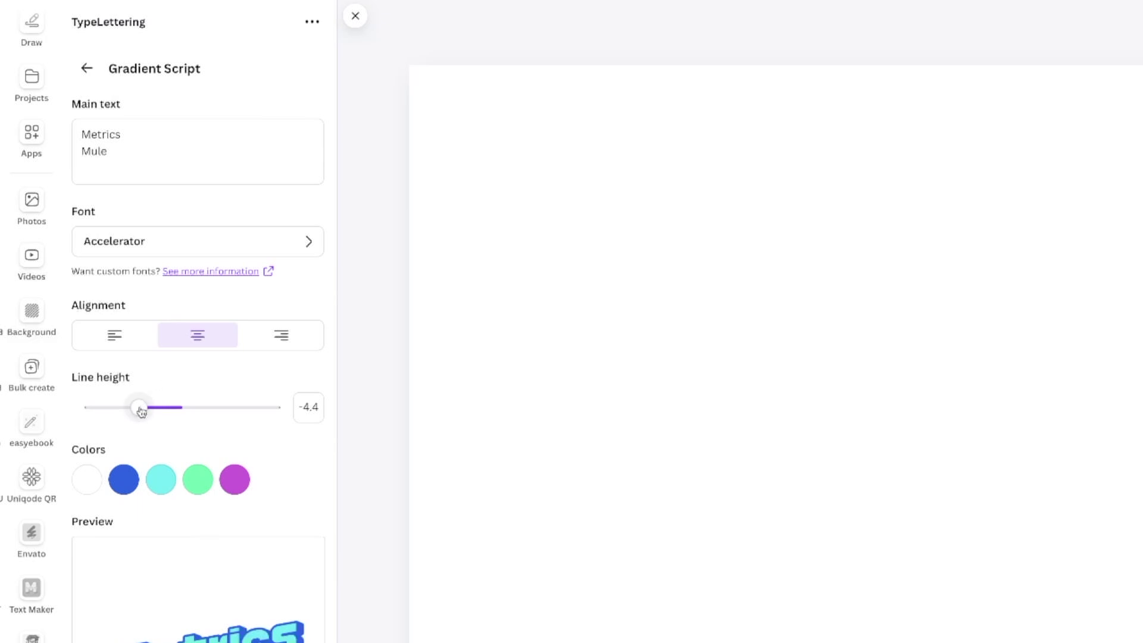
left_click_drag(140, 410, 180, 407)
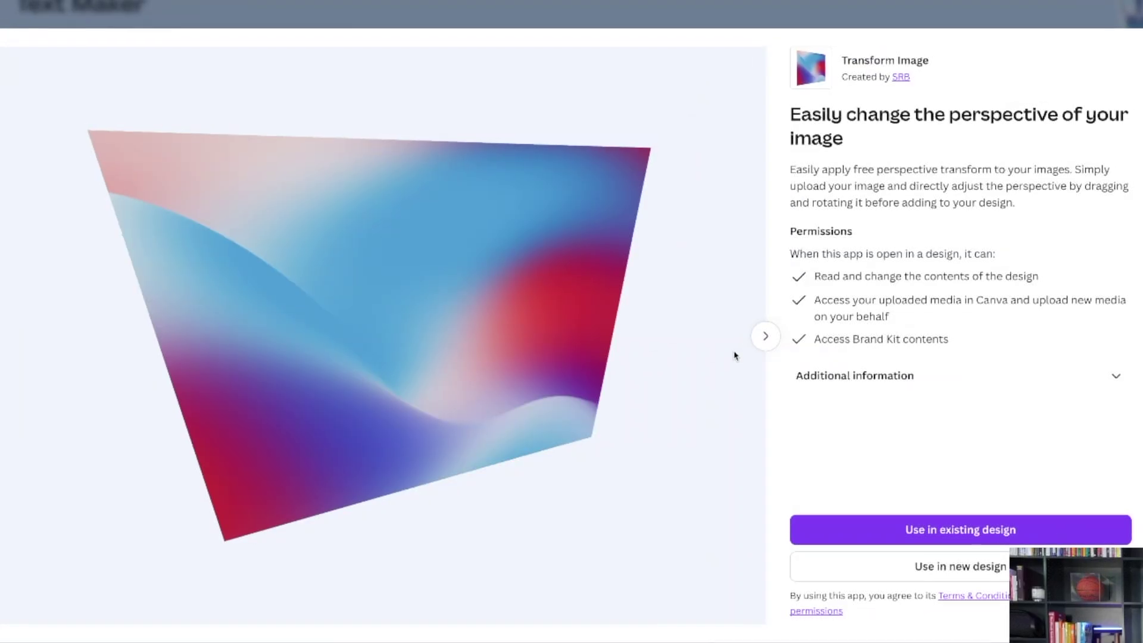
Browse the Transform Image previews and pick the ethereal gradient portrait from People-Superheros.
left_click(699, 347)
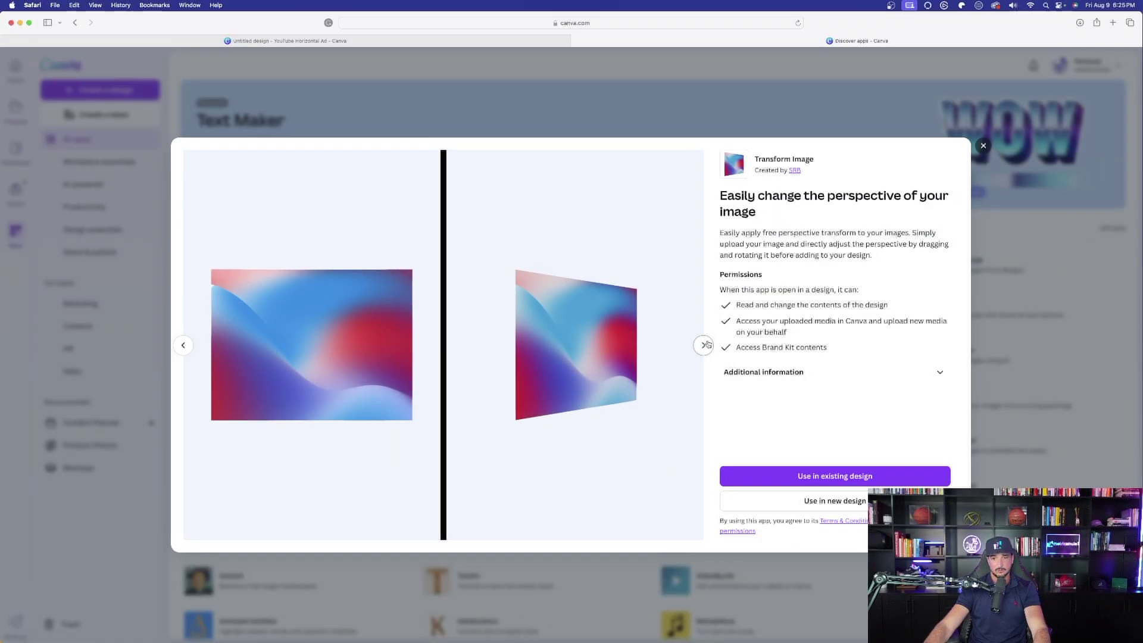
left_click(703, 346)
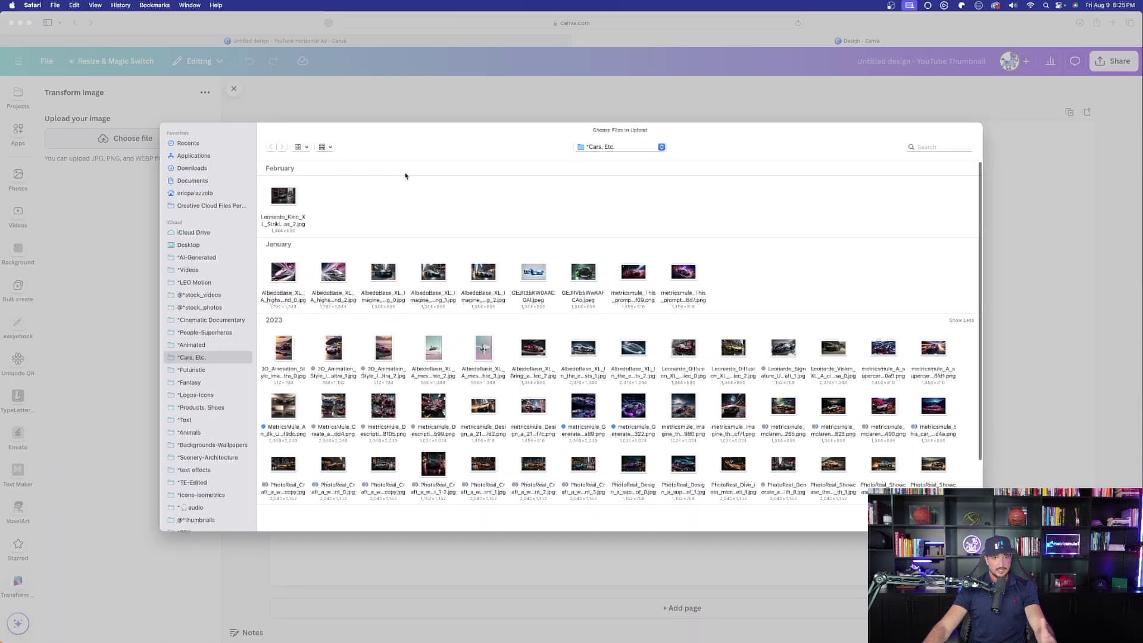
left_click(186, 332)
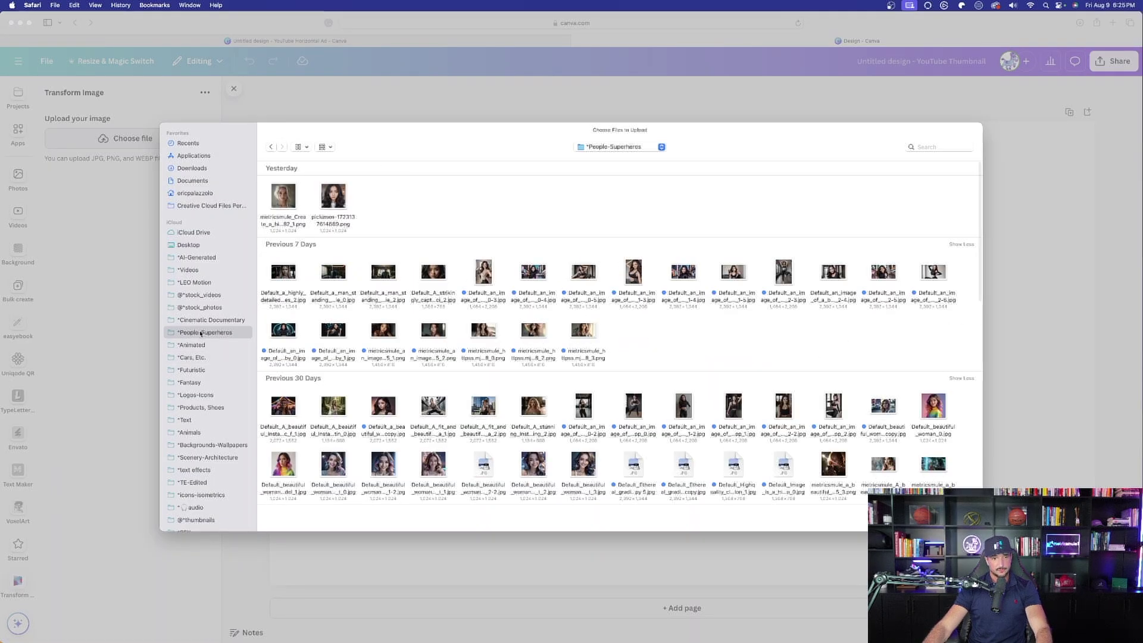
double_click(684, 465)
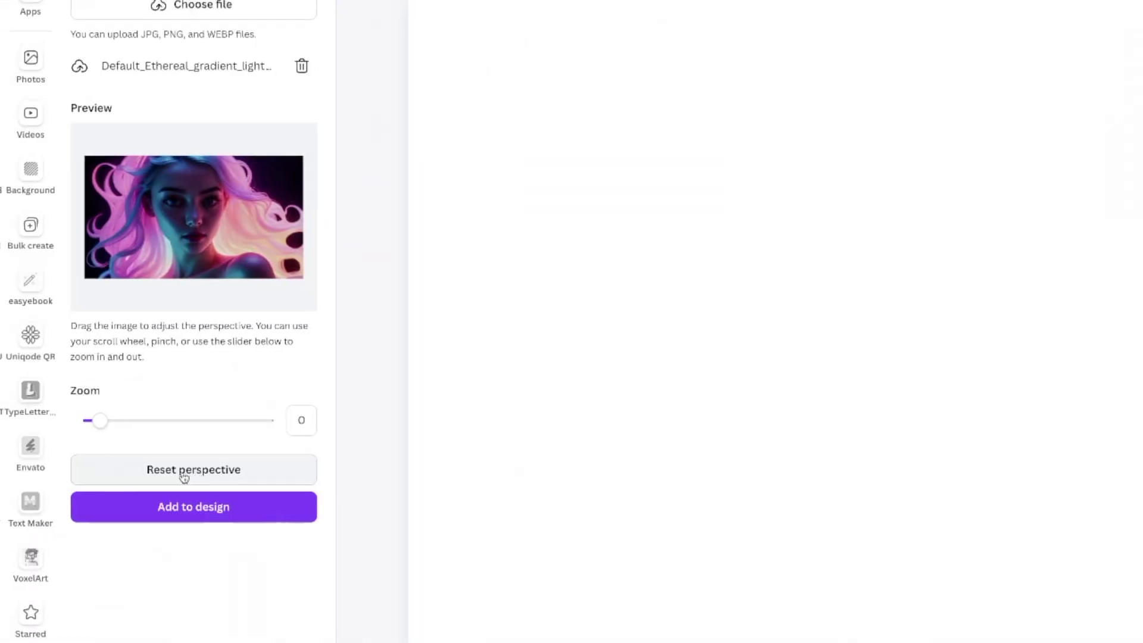
Zoom and skew the ethereal portrait into a strong perspective trapezoid, then add it to the design.
left_click_drag(100, 420, 58, 415)
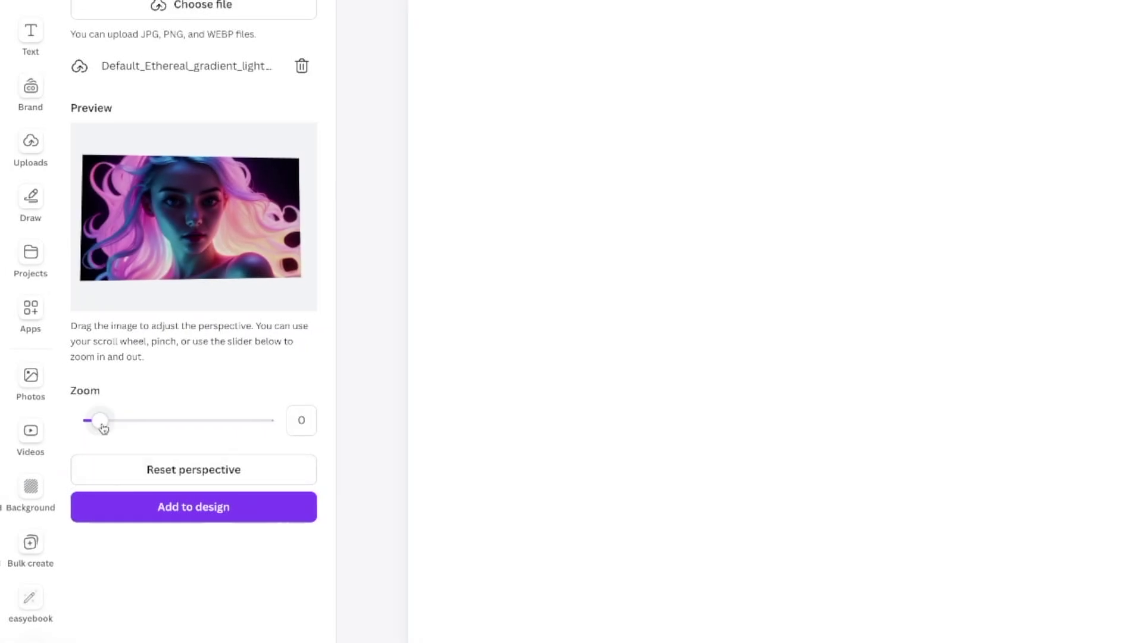
left_click_drag(102, 429, 103, 425)
left_click_drag(238, 161, 171, 227)
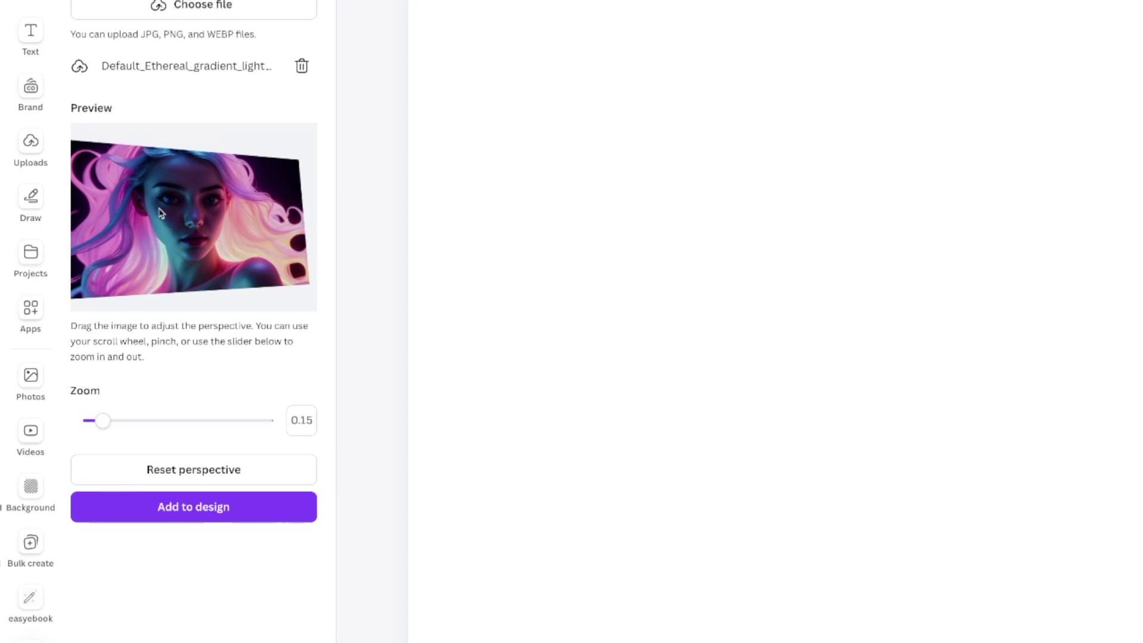
mouse_move(161, 171)
left_mouse_down()
mouse_move(181, 173)
mouse_move(121, 174)
mouse_move(186, 173)
mouse_move(151, 173)
left_mouse_up()
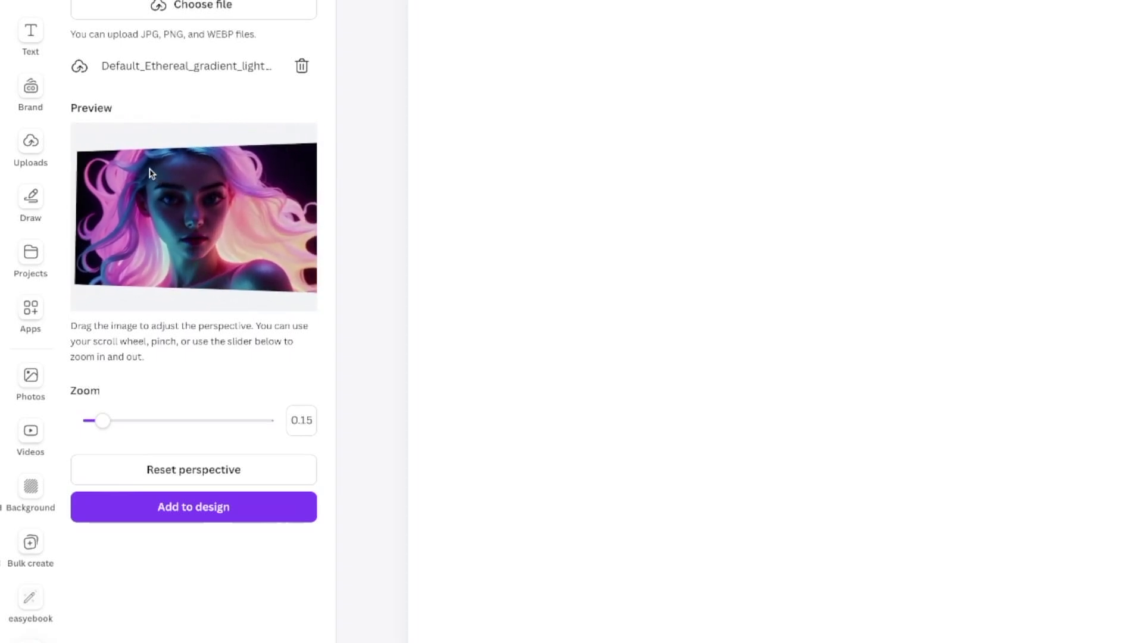
left_click(169, 477)
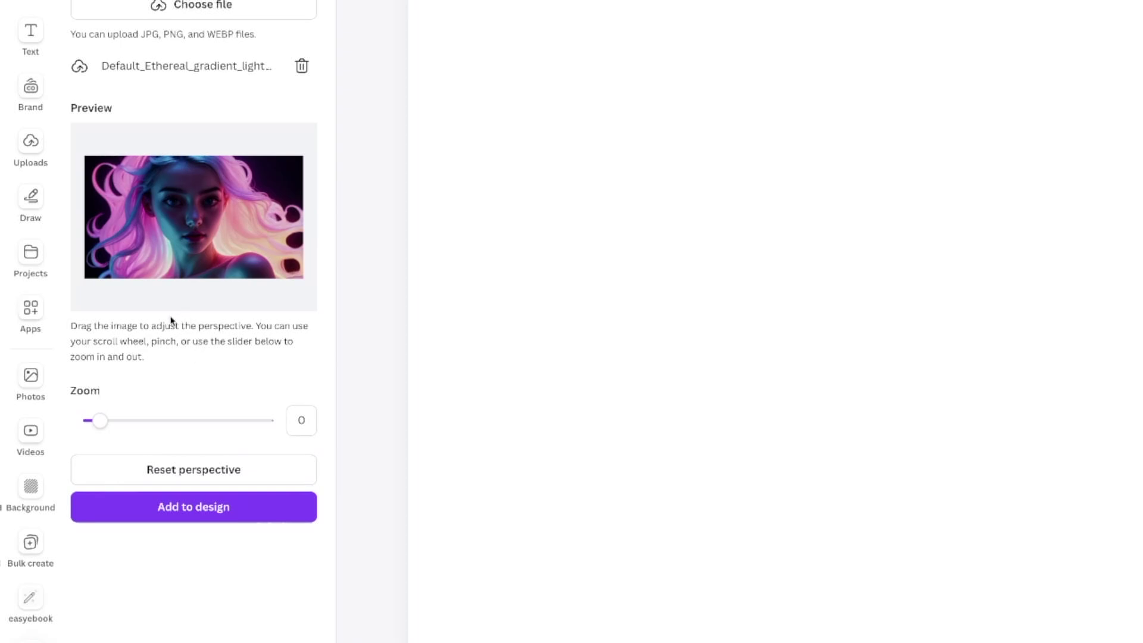
left_click_drag(108, 420, 105, 420)
left_click_drag(249, 202, 273, 198)
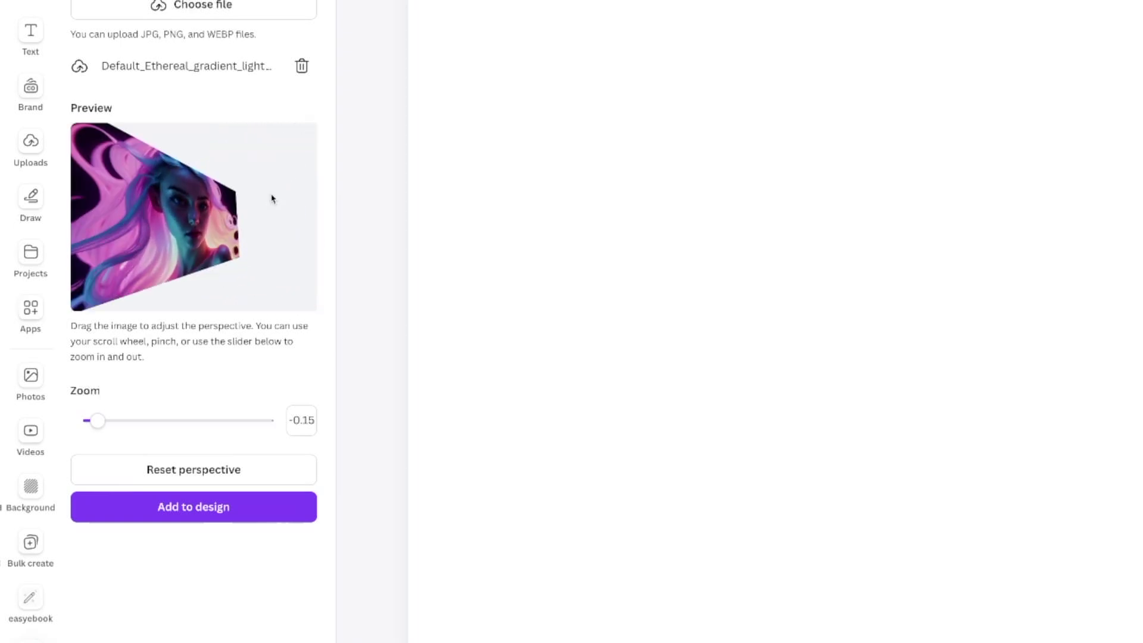
left_click_drag(97, 424, 95, 421)
left_click(192, 512)
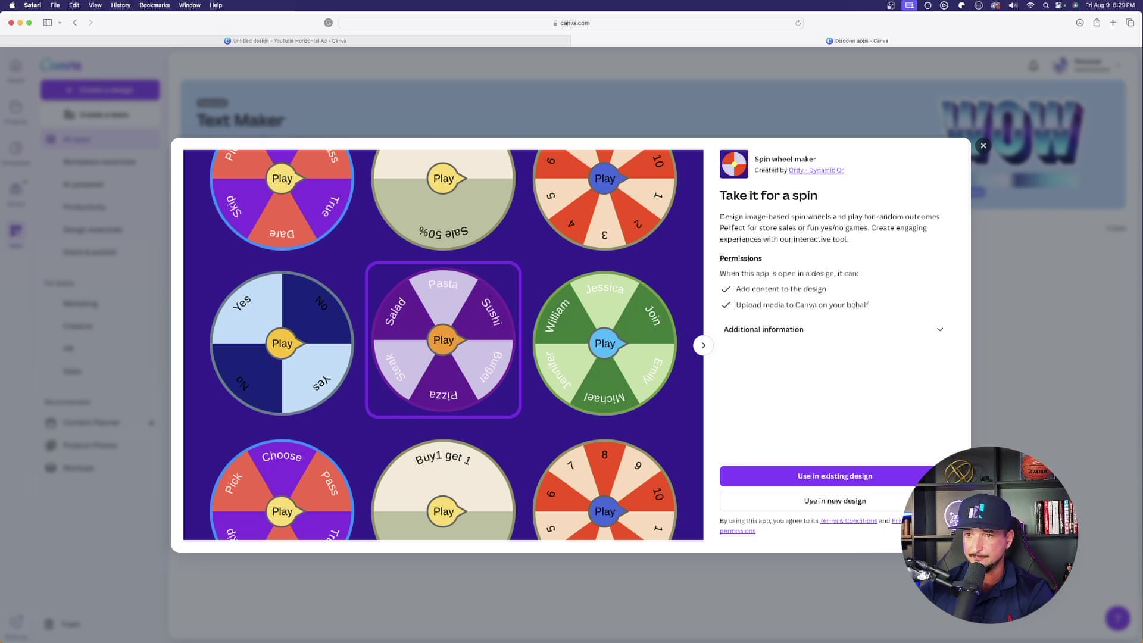
Step through the Spin wheel maker previews and start a new design with it.
left_click(702, 346)
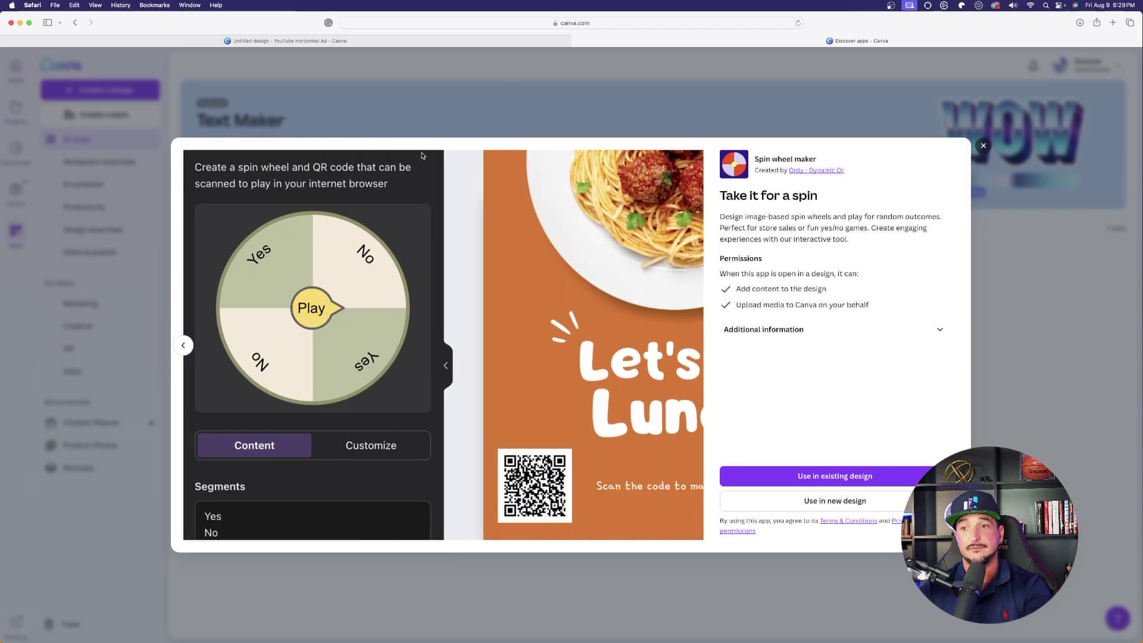
left_click(833, 501)
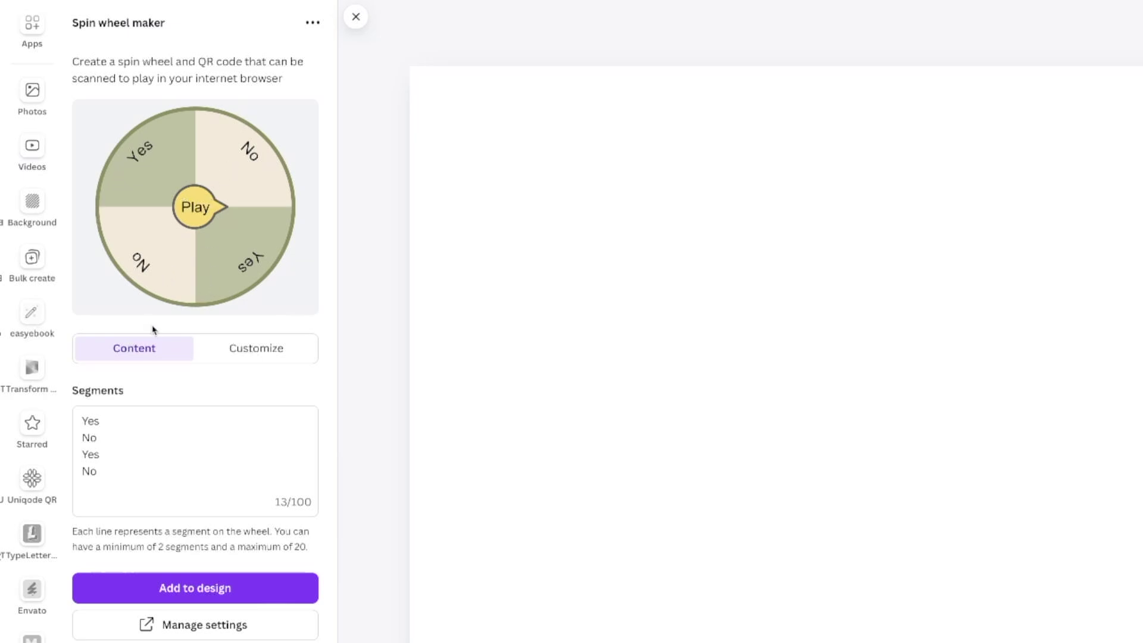
Replace the Yes/No segment labels with 1, 2, 3 and 4.
left_click_drag(100, 475, 85, 421)
left_click(102, 468)
left_click_drag(102, 468, 79, 417)
type("1 ")
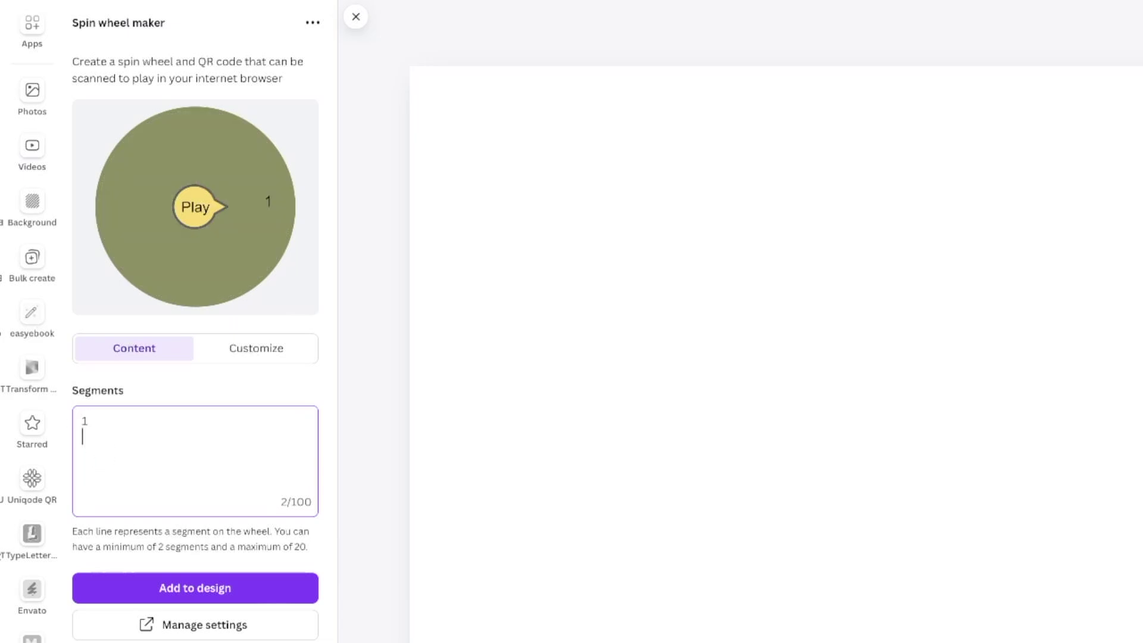
type("2")
key("Return")
type("3 ")
type("4")
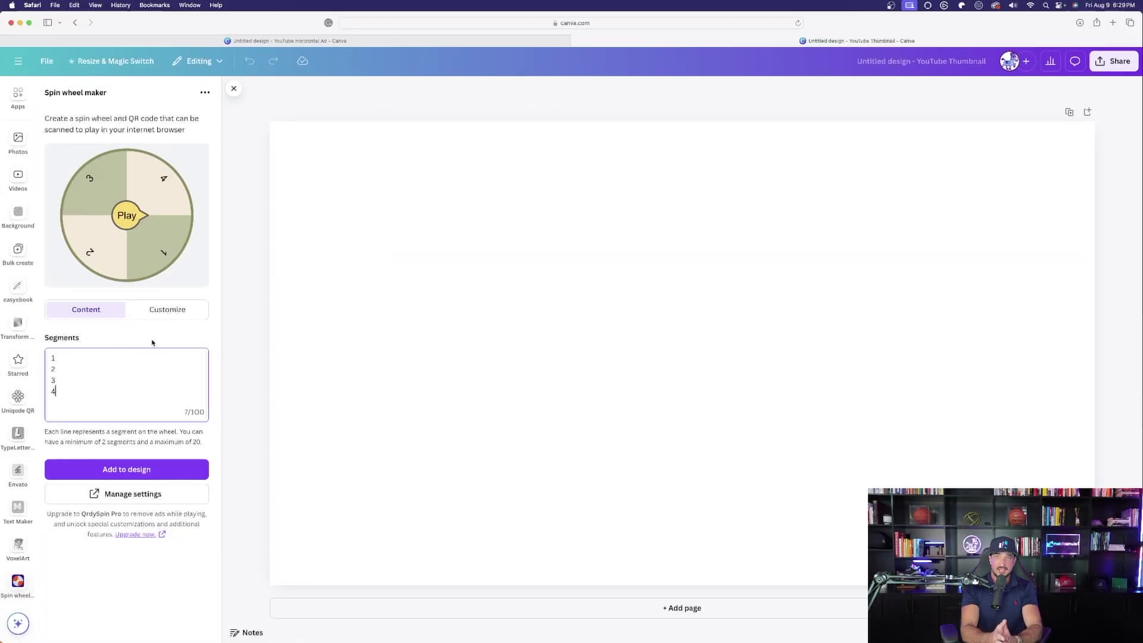
Set the two wheel colour swatches to purple and blue in the Customize settings.
left_click(167, 309)
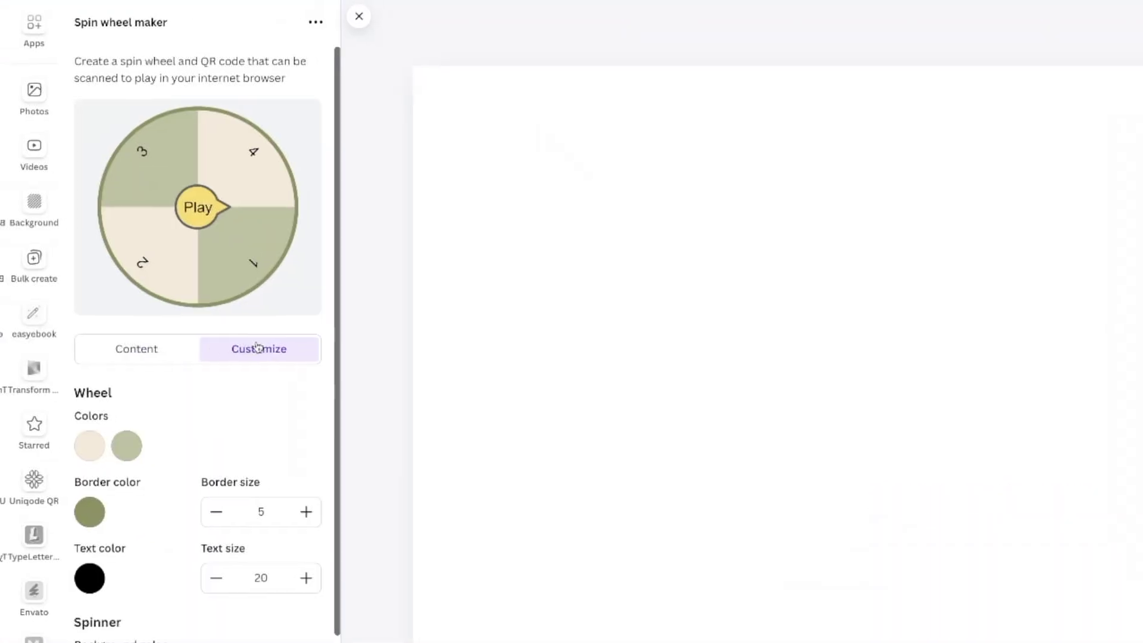
scroll(226, 381, "down", 1)
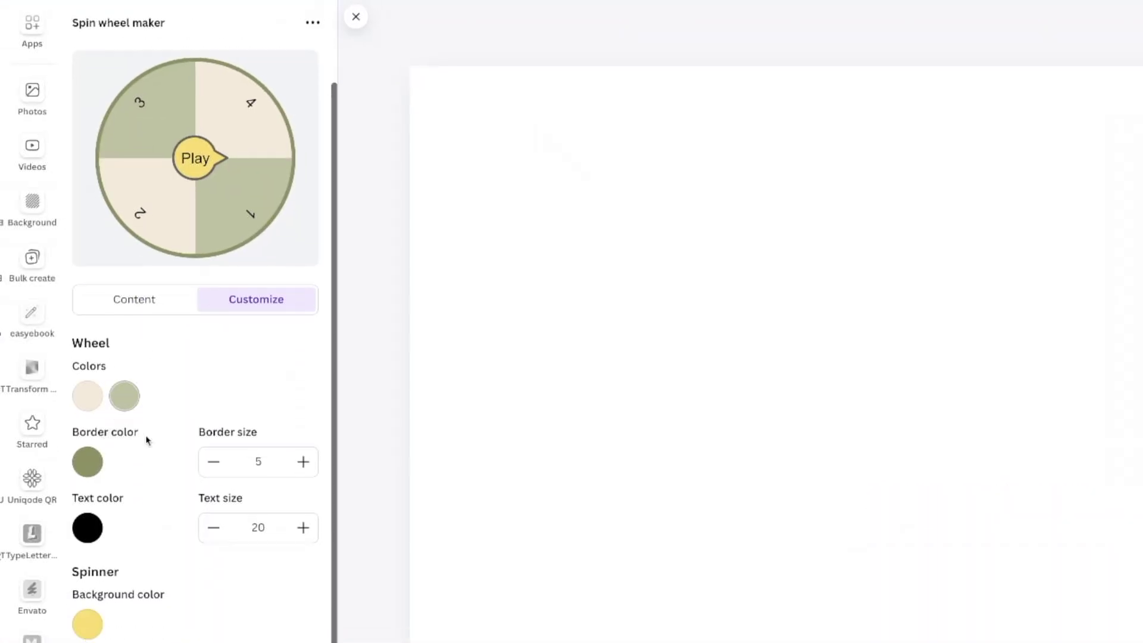
left_click(87, 396)
left_click(262, 528)
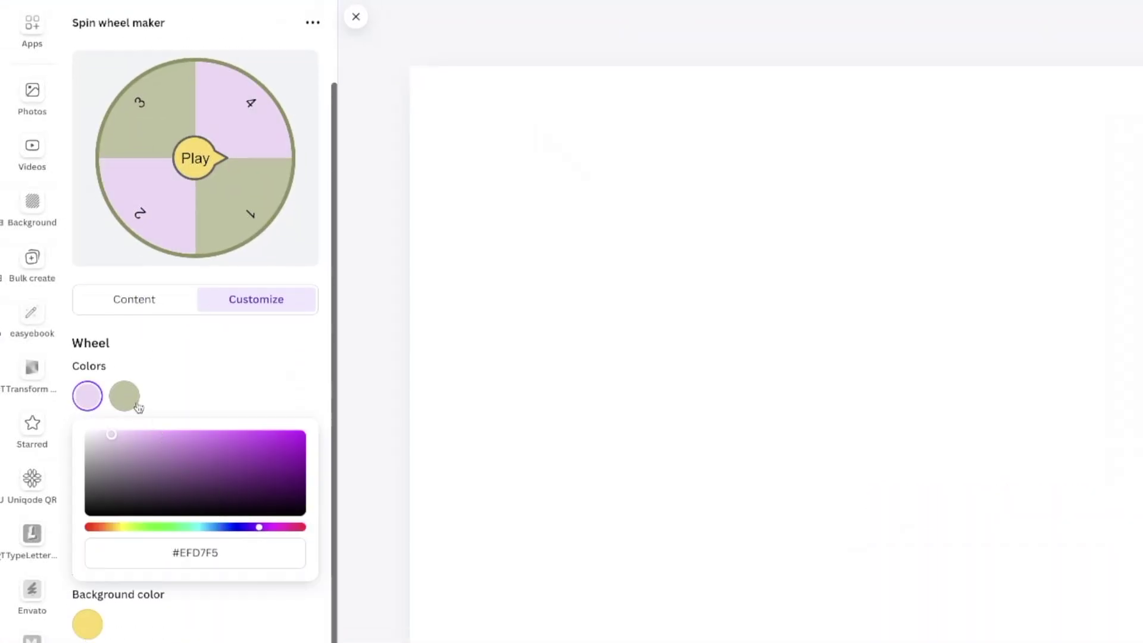
left_click(125, 397)
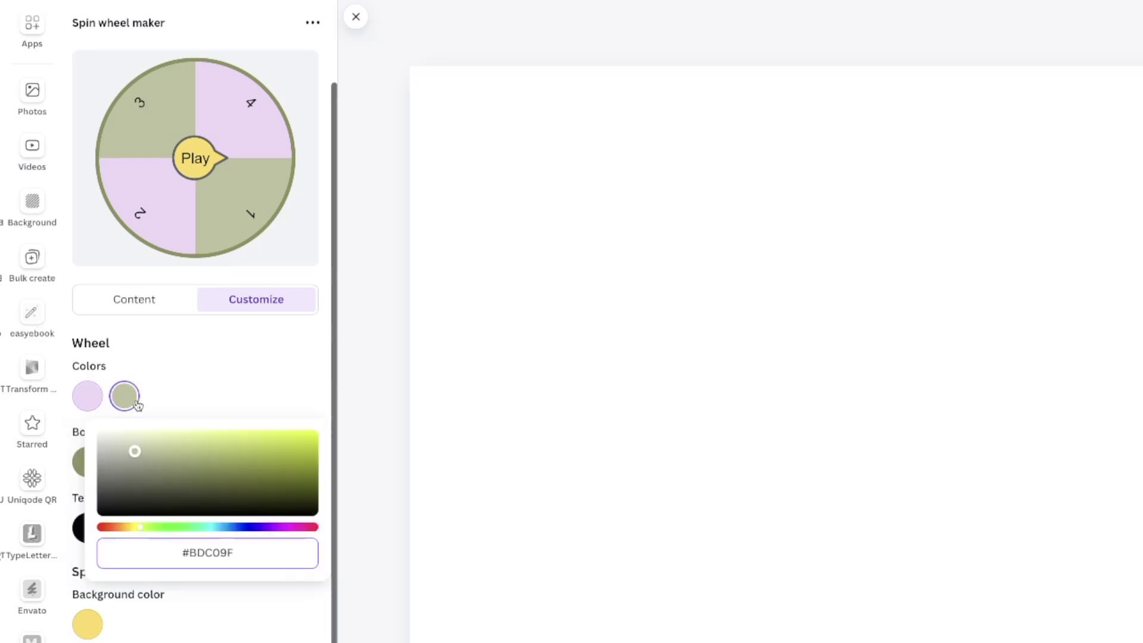
left_click(256, 527)
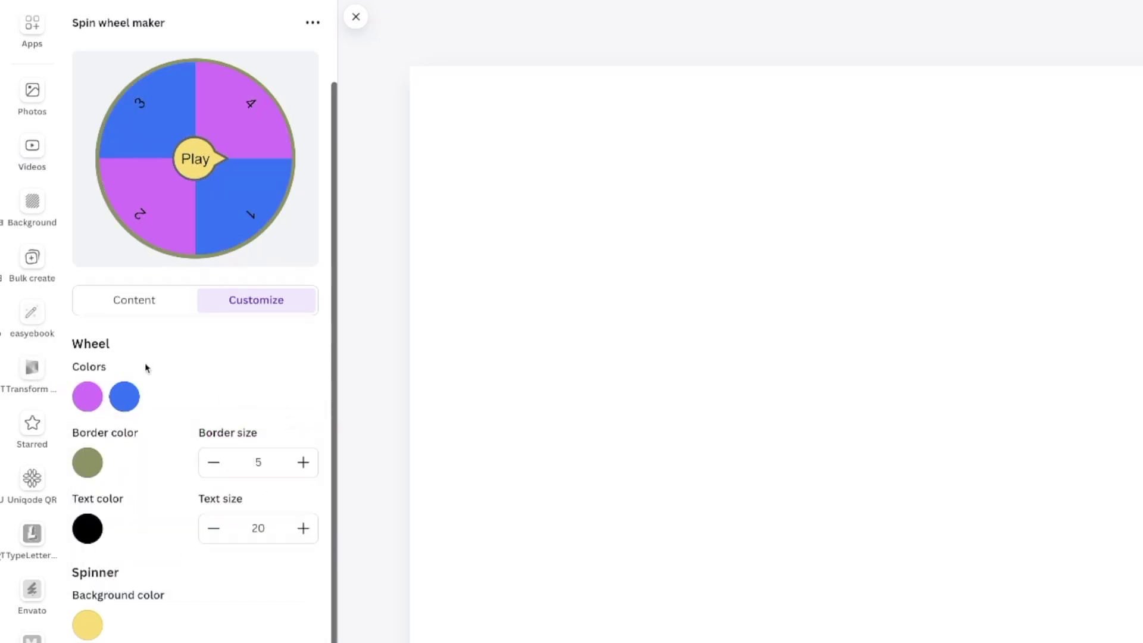
Review the Customize and Content settings, then add the spin wheel to the design.
scroll(178, 510, "down", 1)
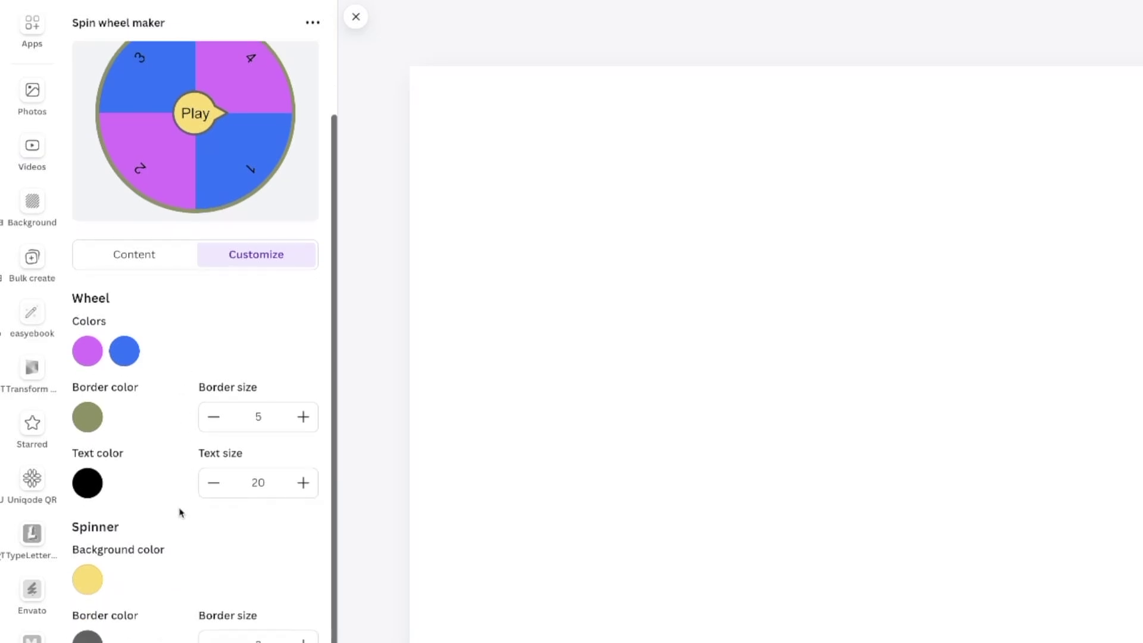
scroll(166, 68, "up", 2)
left_click(135, 348)
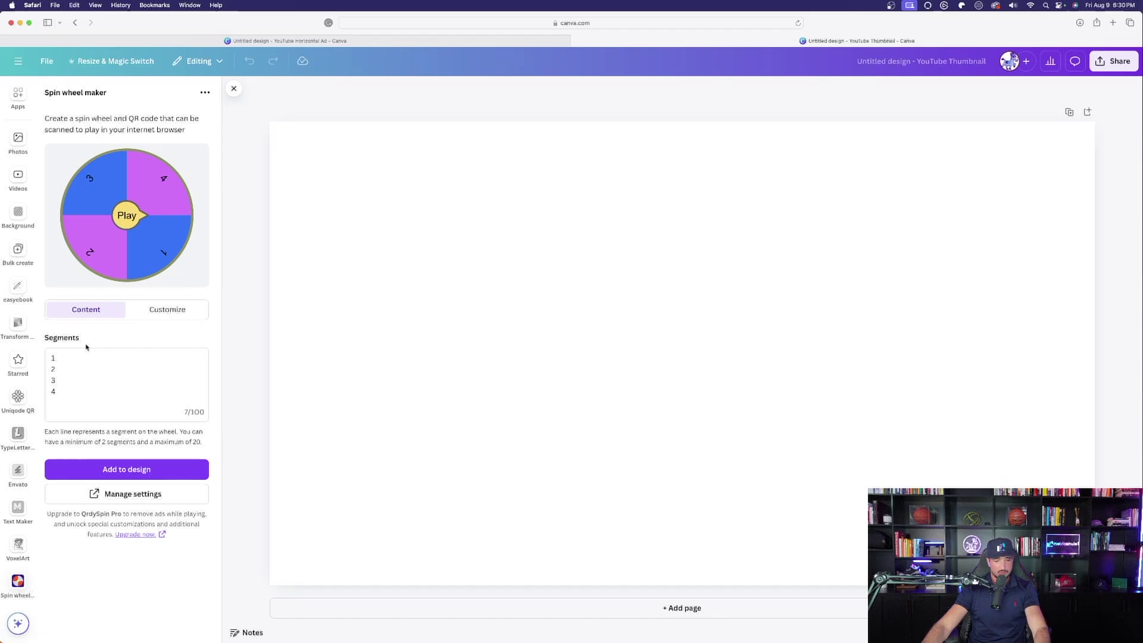
left_click(135, 309)
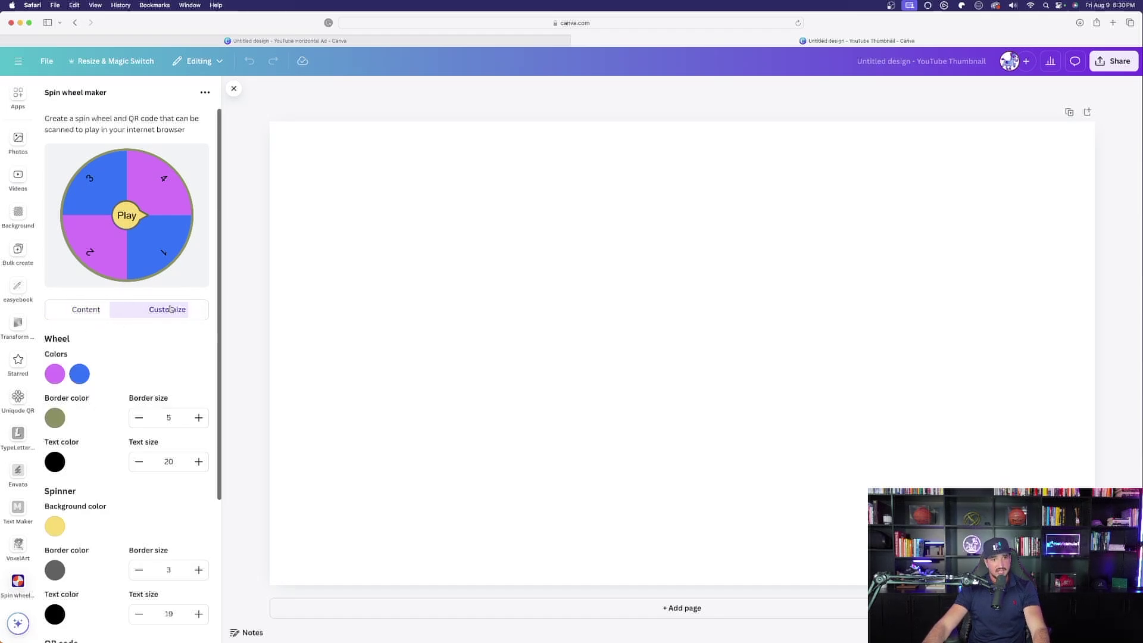
scroll(125, 333, "down", 4)
scroll(121, 303, "up", 4)
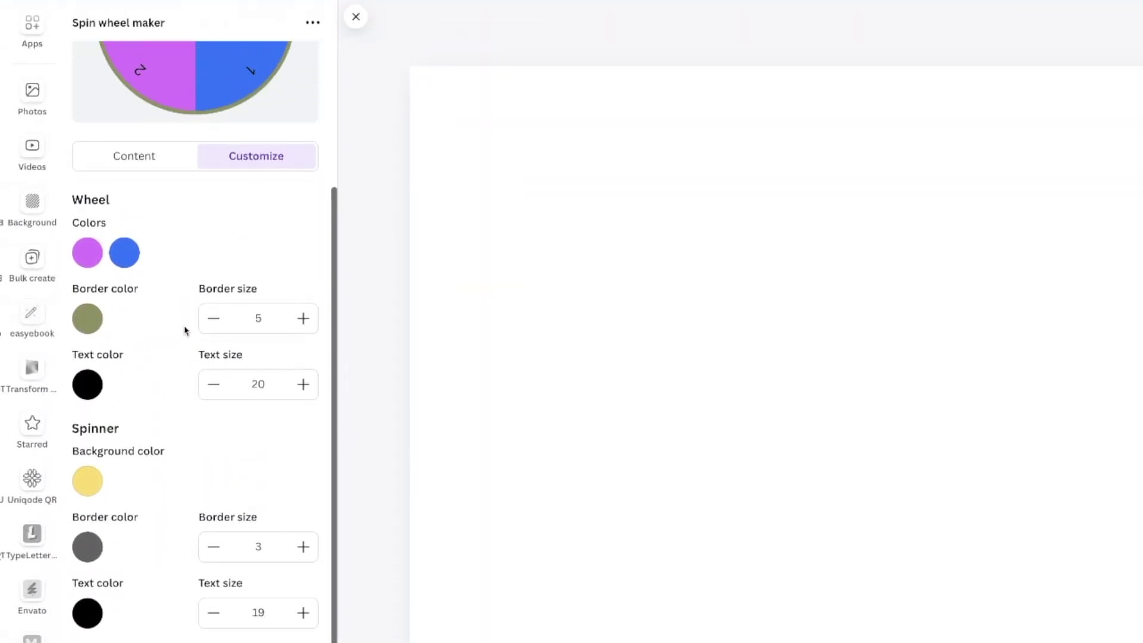
left_click(114, 344)
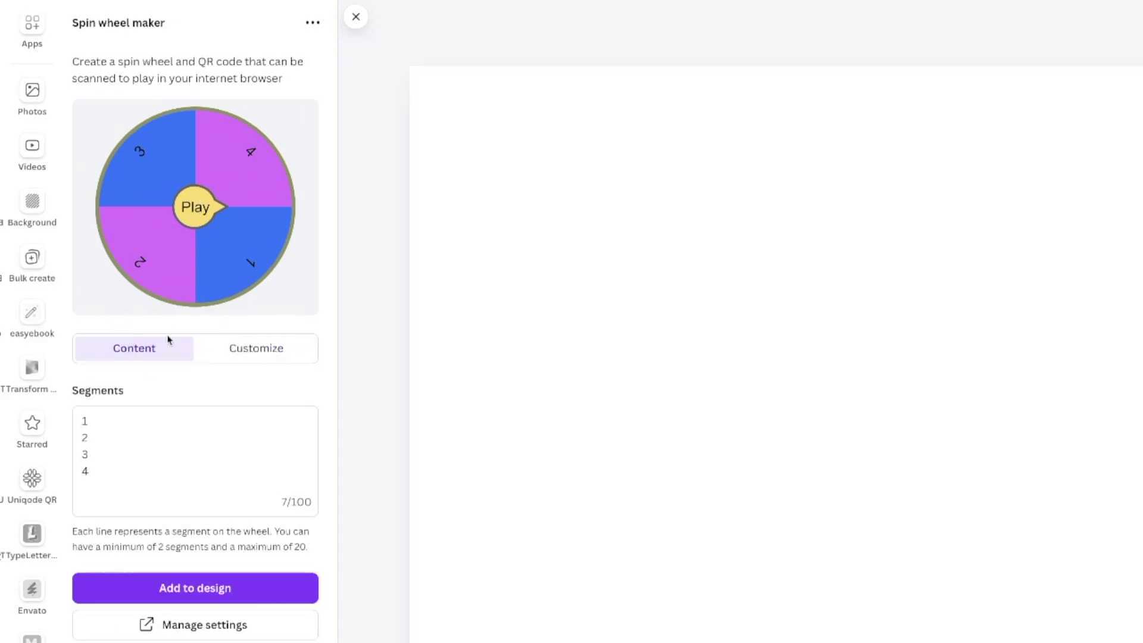
left_click(245, 589)
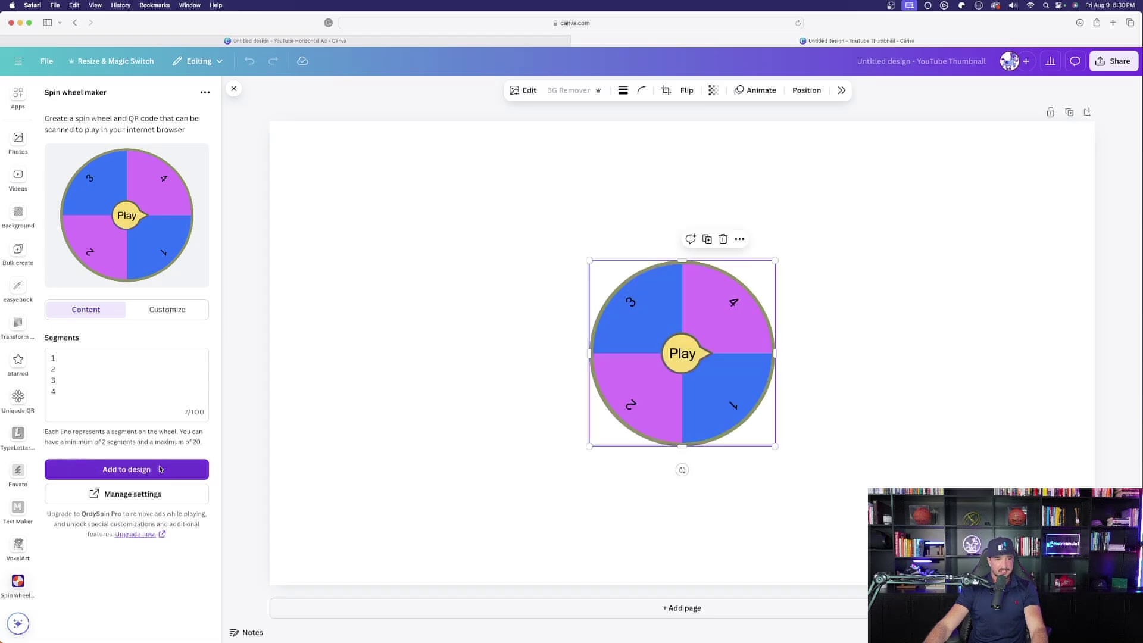
Move the QR code left so it sits apart from the purple and blue spin wheel.
left_click_drag(735, 351, 484, 341)
left_click(772, 355)
left_click(888, 286)
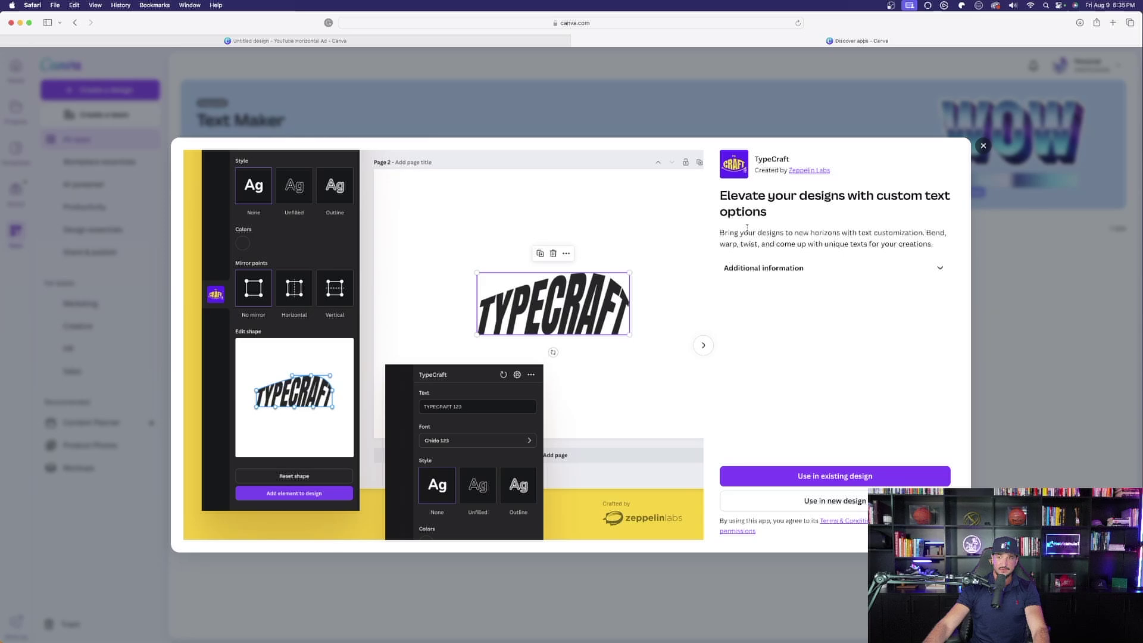
Launch TypeCraft in a new blank YouTube Thumbnail design with Canva Pro preview text.
left_click(834, 501)
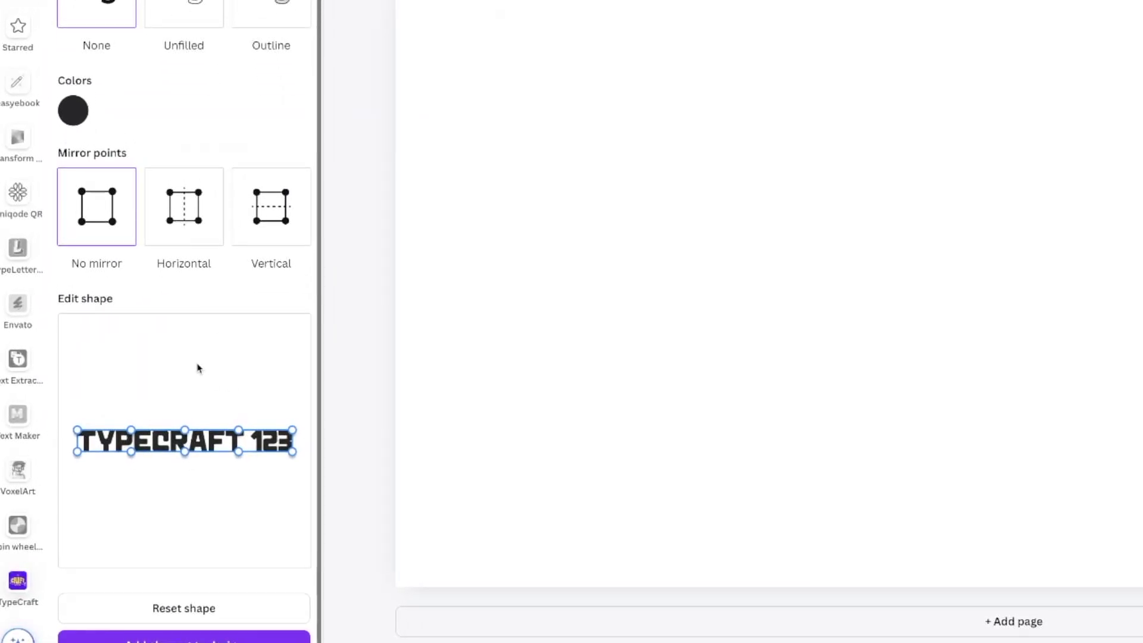
scroll(182, 183, "up", 2)
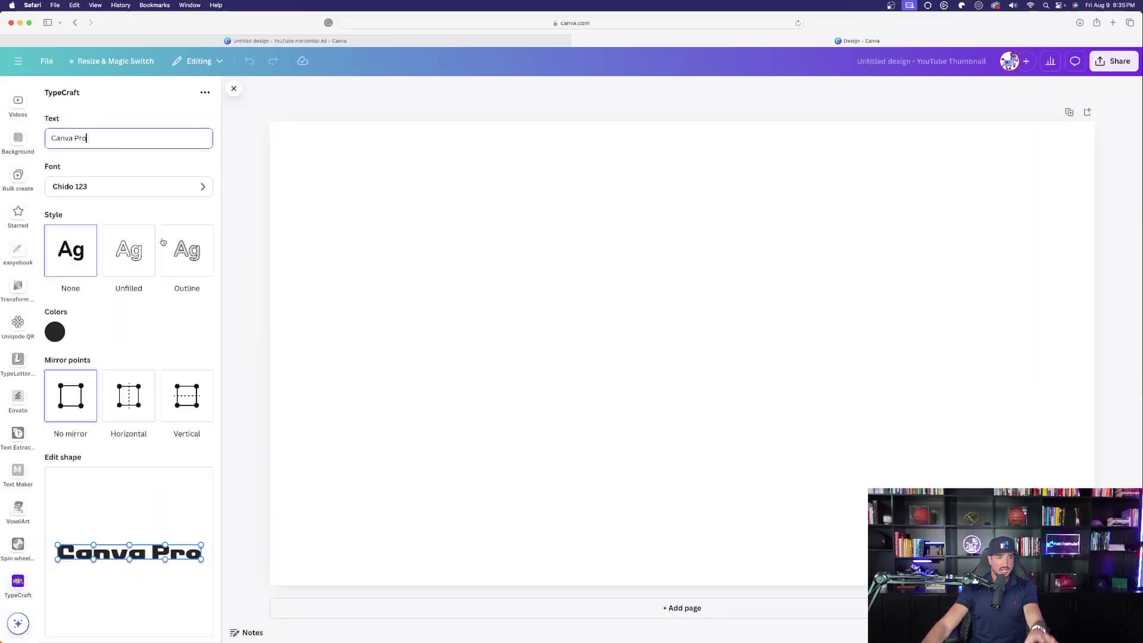
scroll(113, 575, "down", 1)
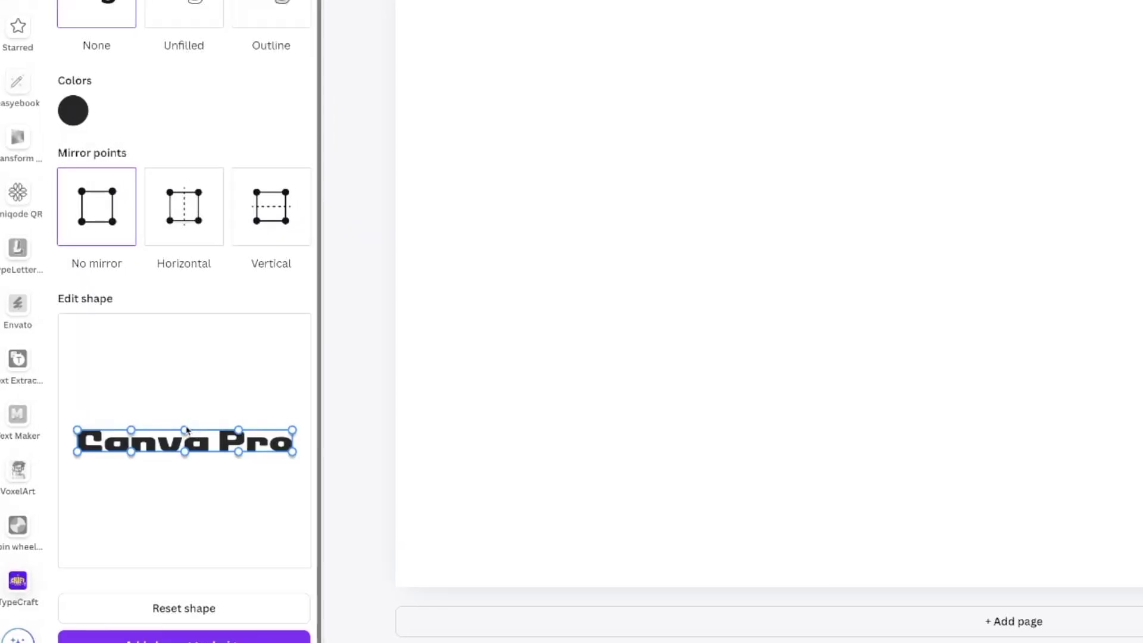
Warp the Canva Pro text so Canva curves low on the left and Pro stretches tall.
left_click_drag(186, 430, 183, 369)
left_click_drag(238, 452, 217, 505)
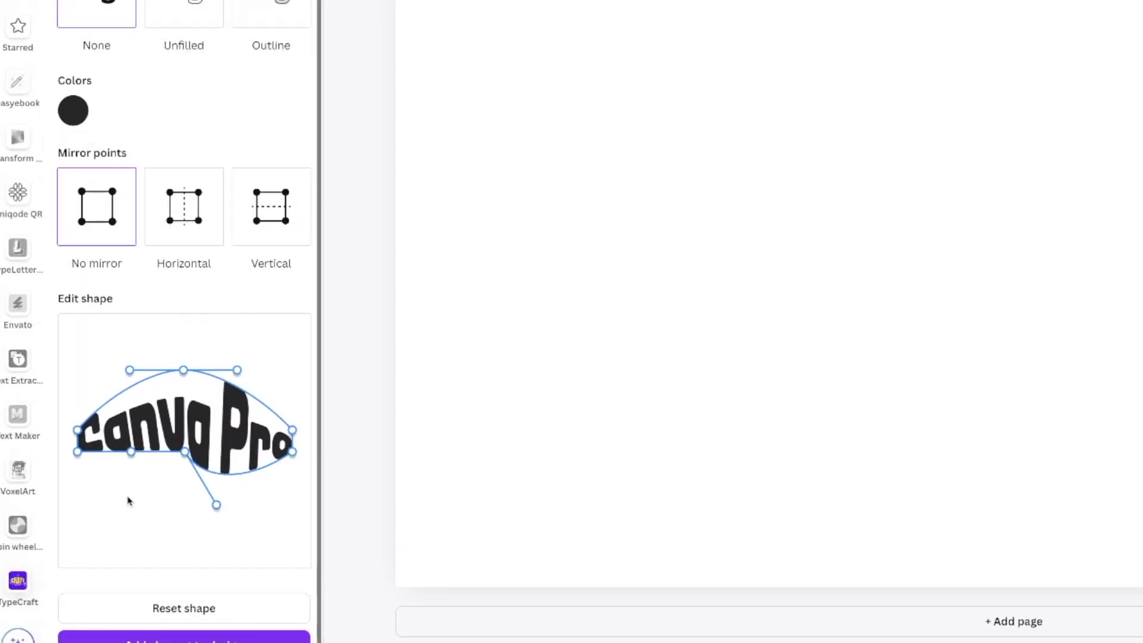
left_click_drag(131, 454, 104, 484)
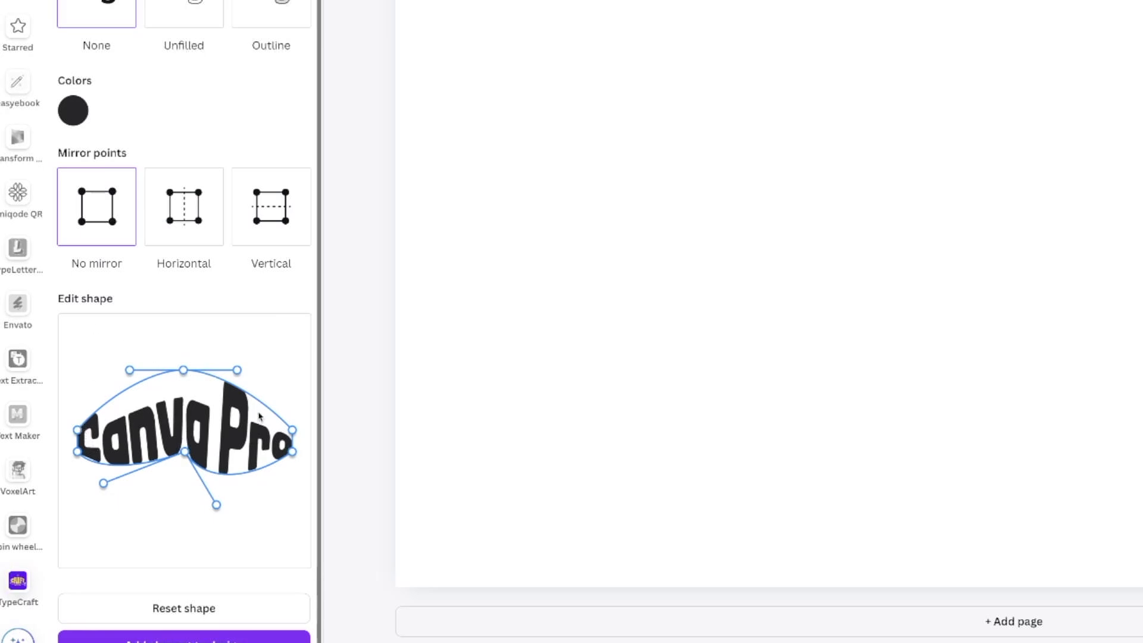
left_click_drag(292, 430, 287, 318)
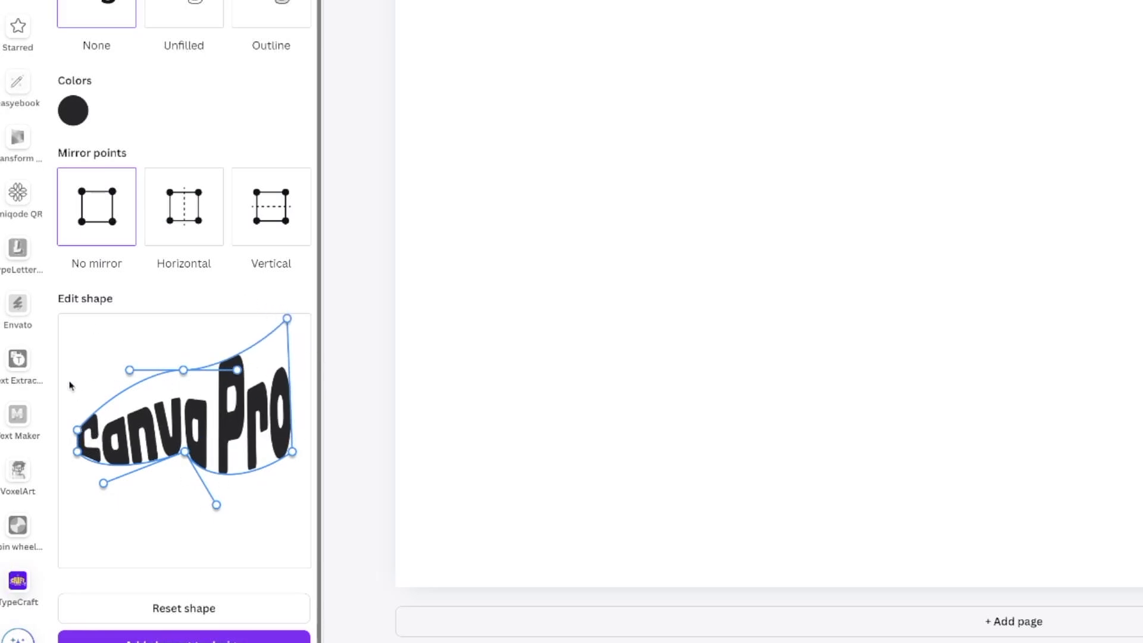
left_click_drag(79, 456, 94, 517)
left_click_drag(292, 452, 302, 501)
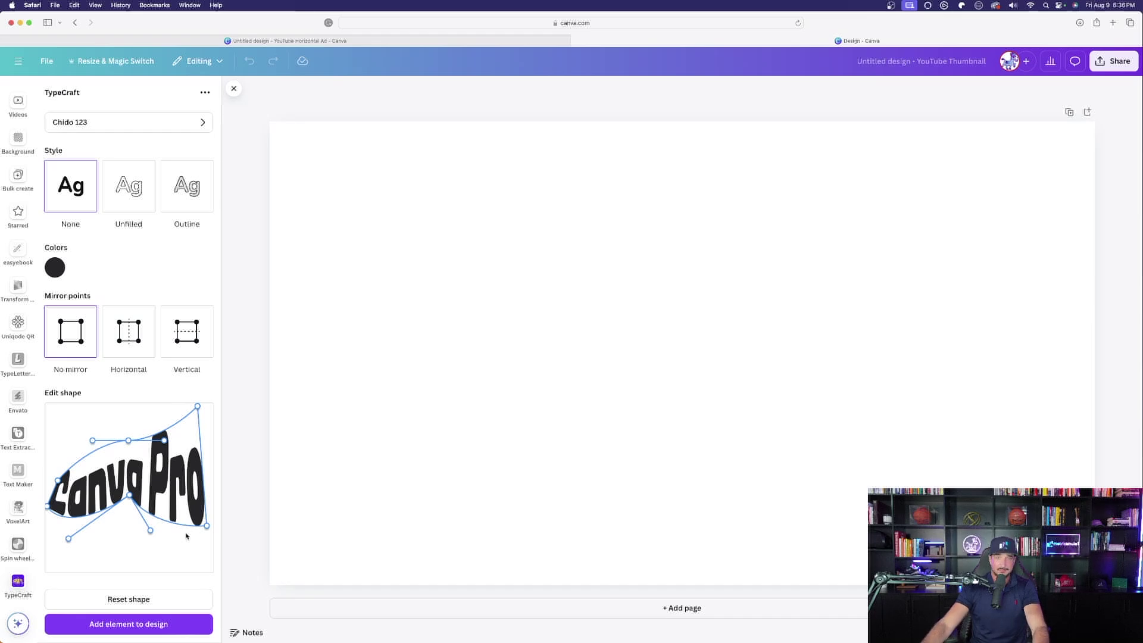
scroll(120, 273, "up", 2)
scroll(130, 329, "down", 2)
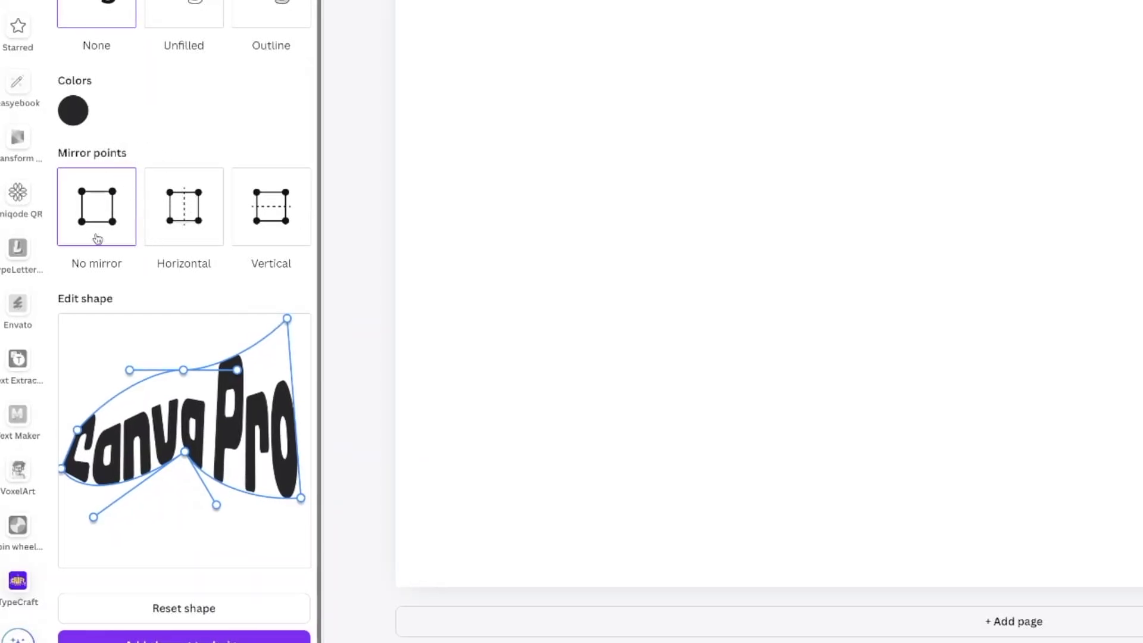
Change the warped Canva Pro text colour from black to blue-violet #5F74DF.
scroll(86, 73, "up", 1)
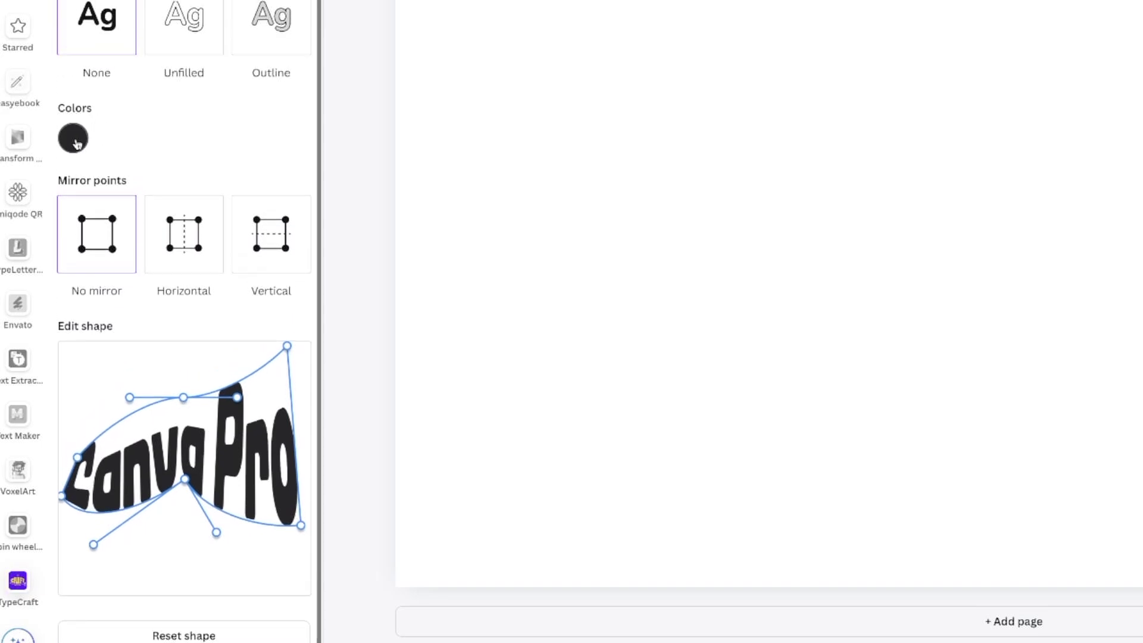
left_click(72, 138)
left_click(268, 181)
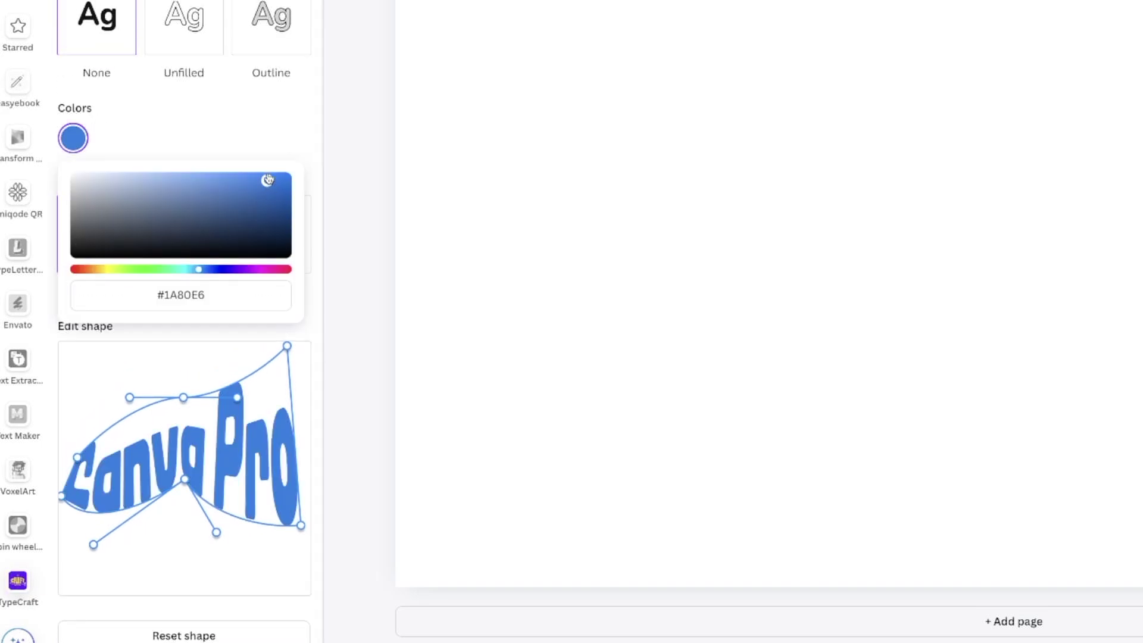
left_click_drag(268, 180, 211, 239)
mouse_move(199, 279)
left_mouse_down()
mouse_move(243, 269)
mouse_move(160, 189)
mouse_move(197, 184)
left_mouse_up()
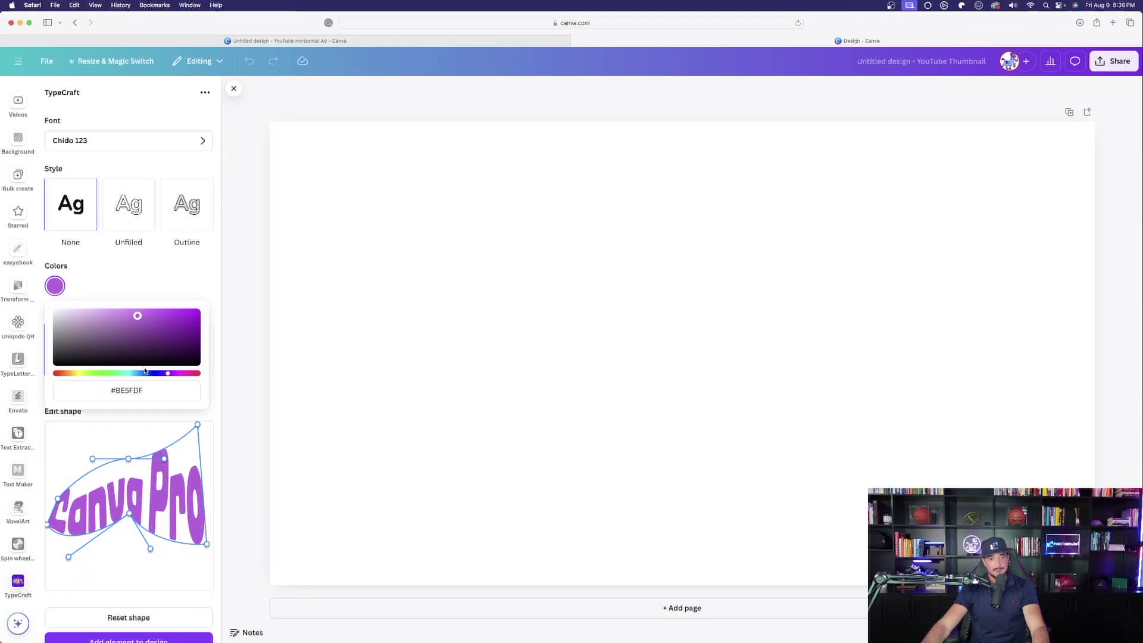
left_click_drag(144, 372, 147, 374)
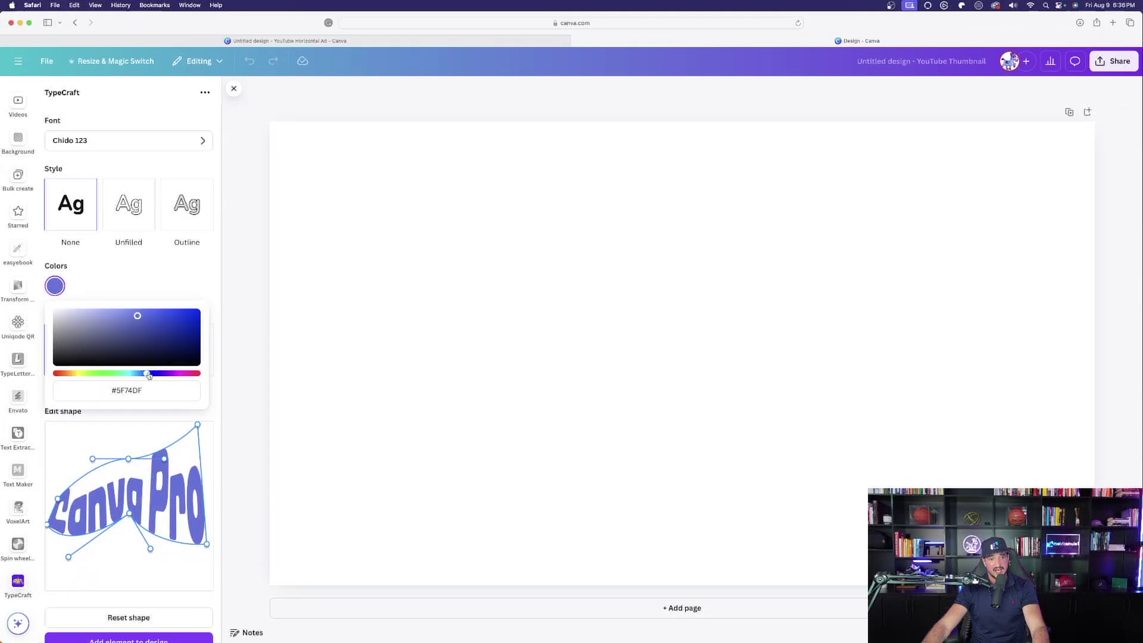
left_click(154, 284)
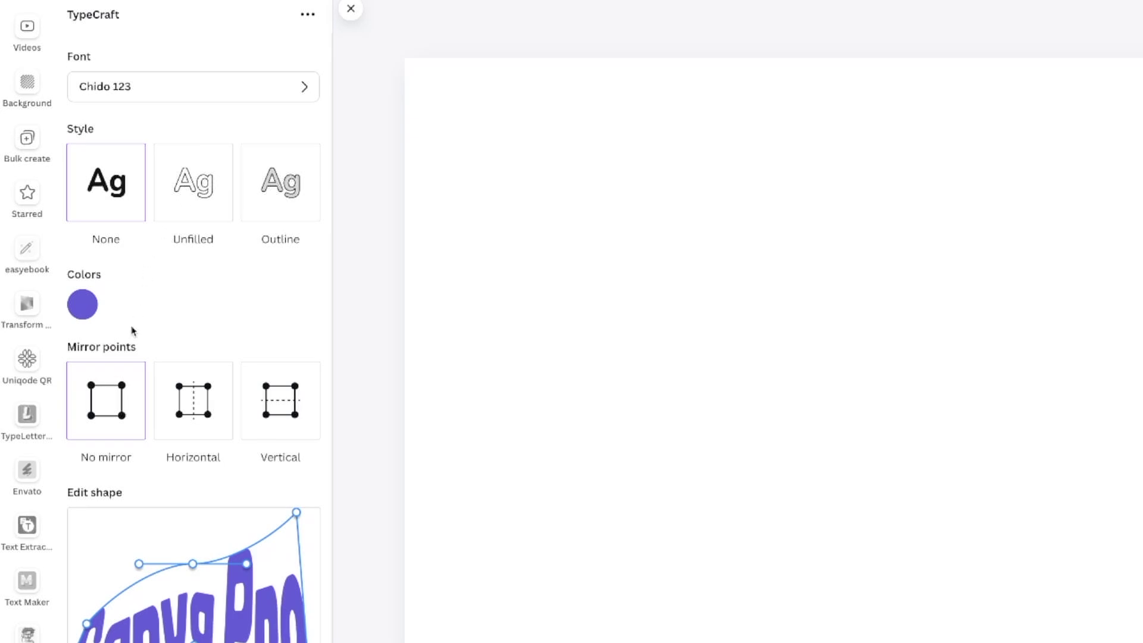
Show the list of TypeCraft fonts and scroll through it.
left_click(178, 85)
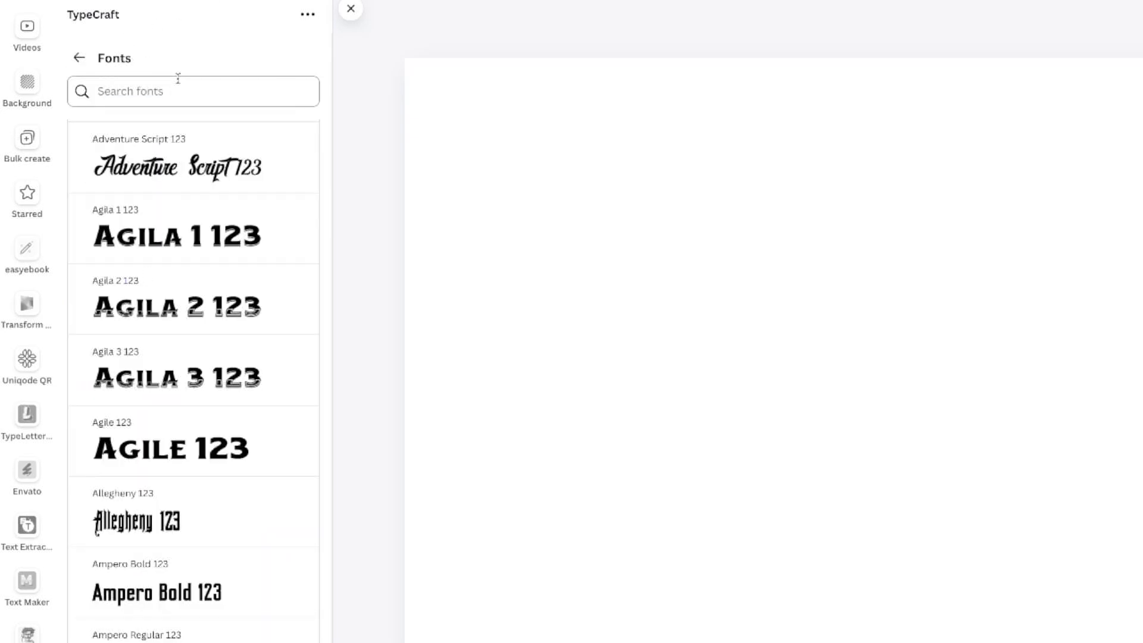
scroll(101, 399, "down", 4)
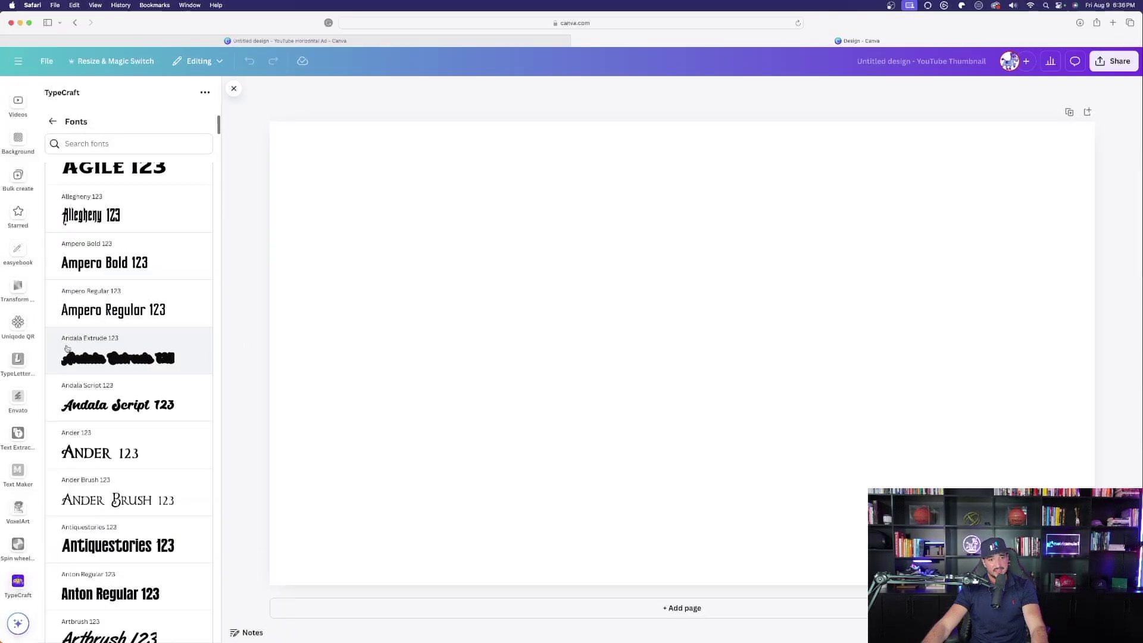
scroll(92, 385, "down", 2)
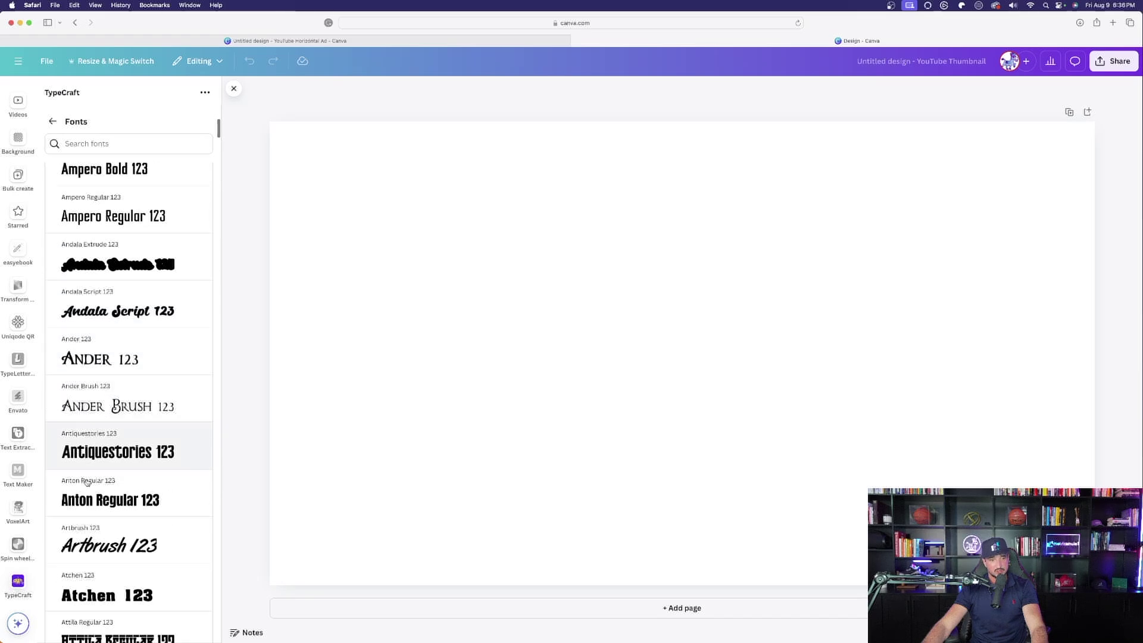